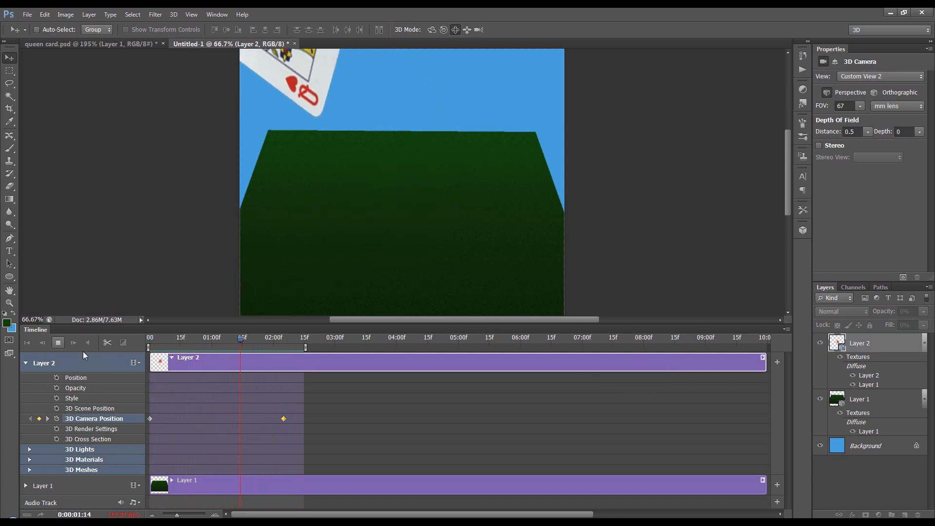
Step: Preview the card flip animation and return the playhead to the start of the timeline
key(space)
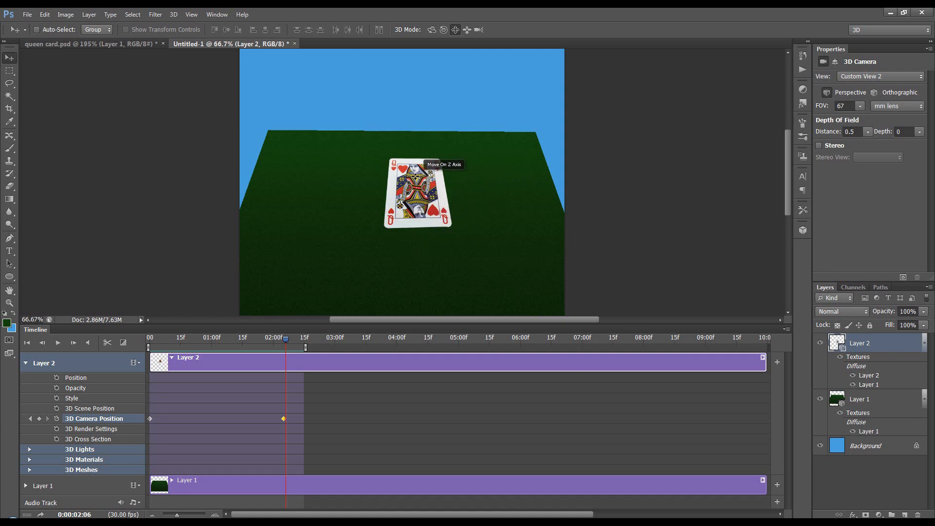
drag(286, 341, 151, 343)
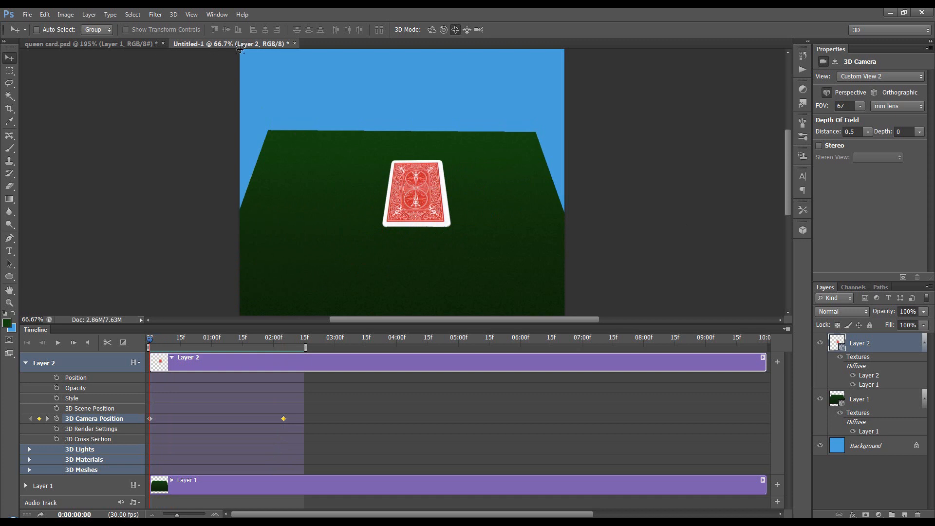
Step: Close the Timeline and the Untitled-1 document, saving it as Untitled-1.psd in the 1 temp folder
click(786, 330)
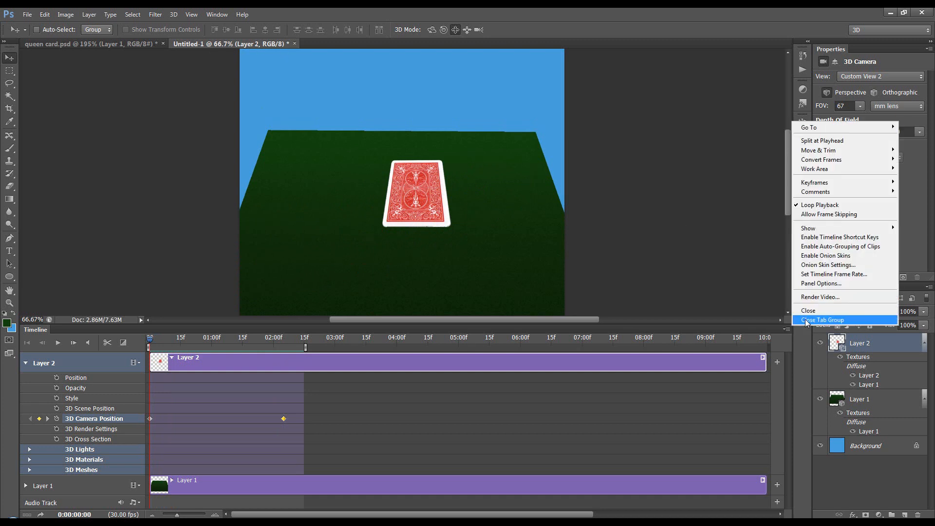
click(857, 318)
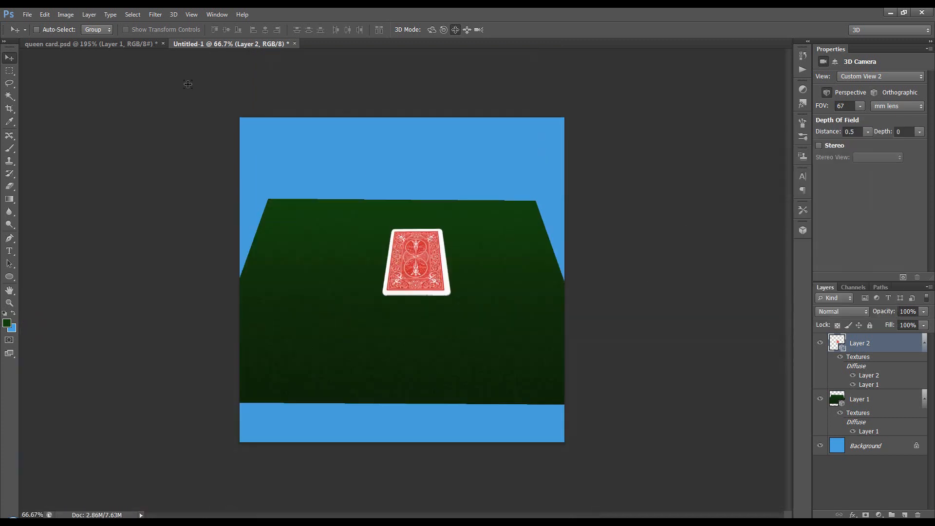
click(294, 44)
click(425, 204)
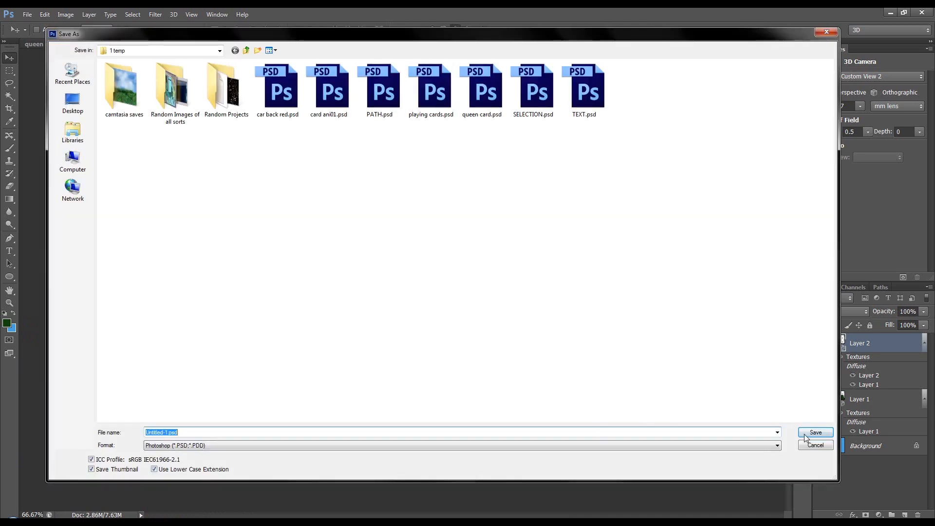
click(815, 433)
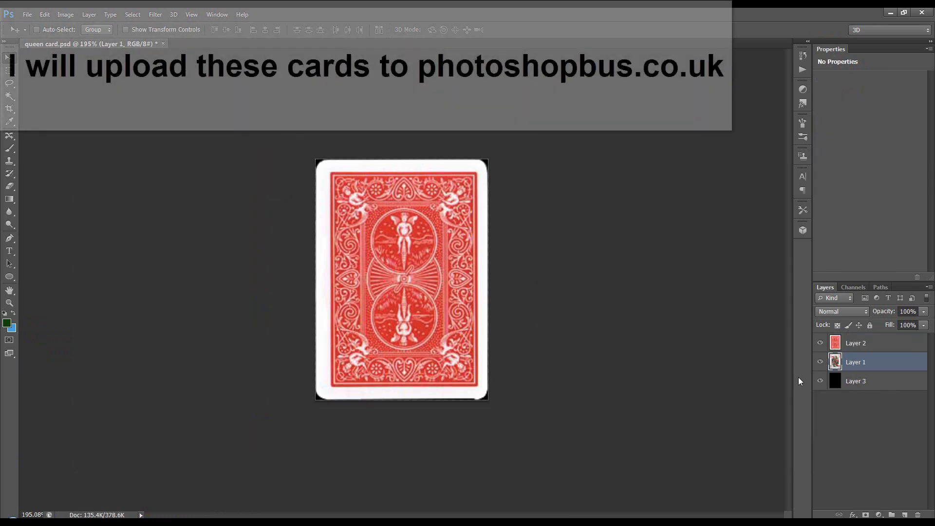
Step: Inspect the queen card's layers by toggling the visibility of the black Layer 3 and the card faces
click(820, 382)
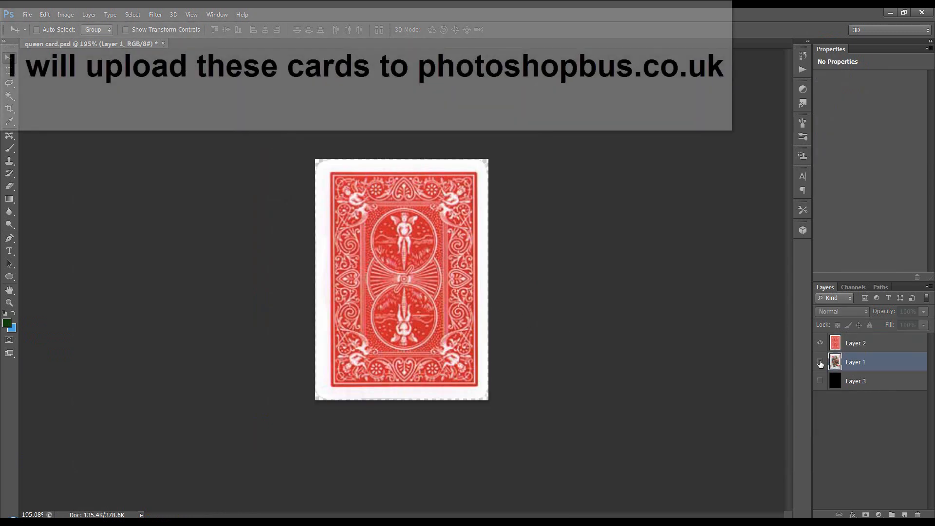
click(820, 344)
click(820, 343)
click(820, 380)
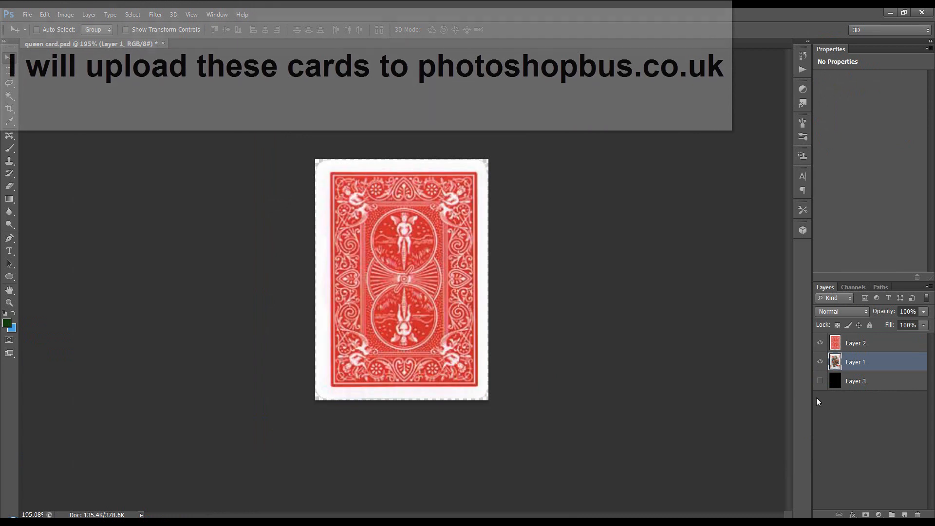
Step: Convert Layer 2 with the card back and Layer 1 with the queen face into separate 3D postcards
click(850, 348)
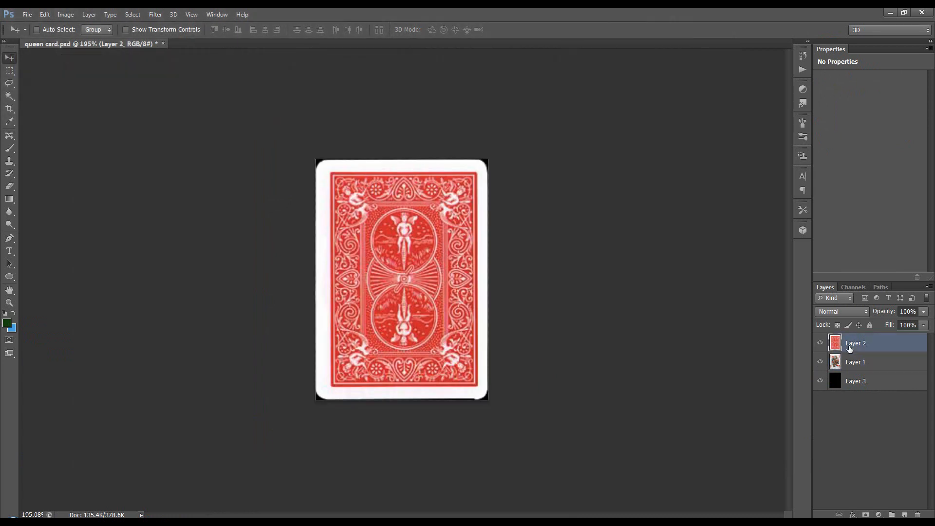
right_click(871, 349)
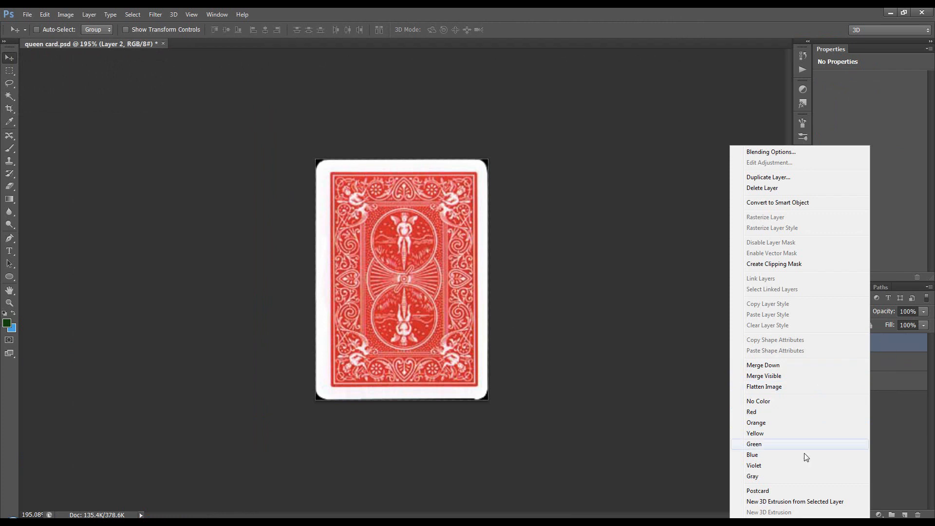
click(777, 491)
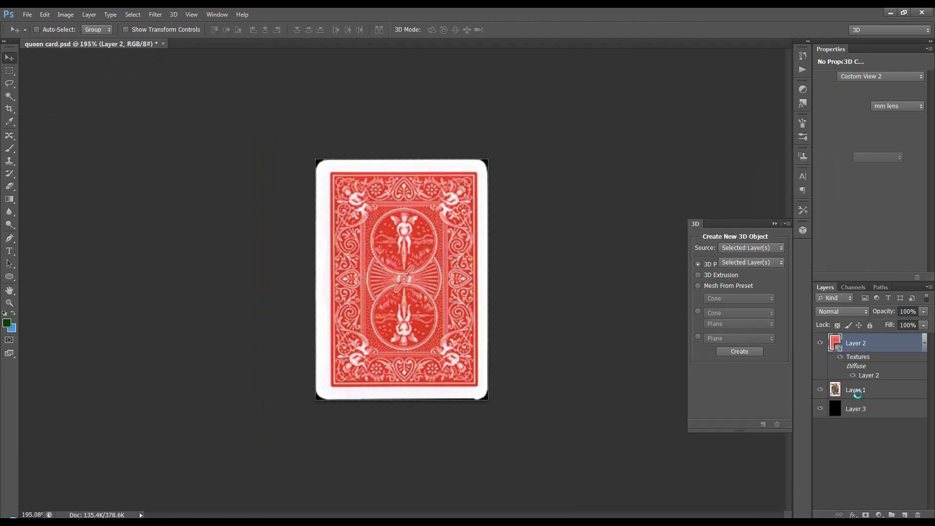
click(859, 393)
right_click(860, 393)
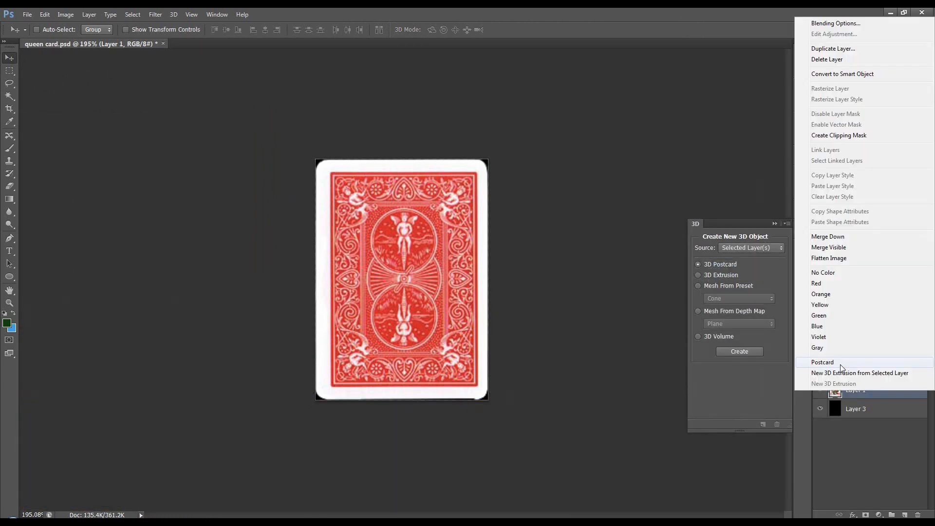
click(857, 362)
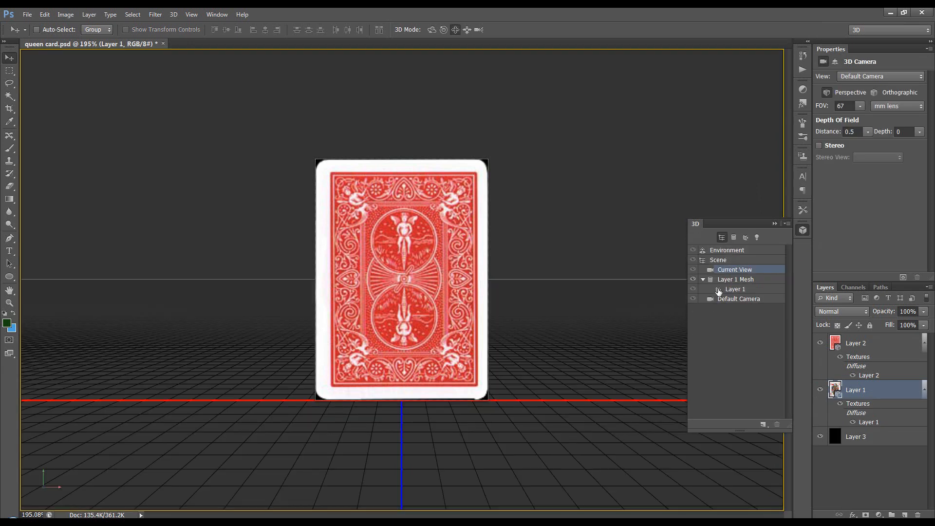
Step: Merge Layer 2 down into Layer 1 as one 3D object, expand both mesh groups and rotate the scene to an angled view
click(865, 345)
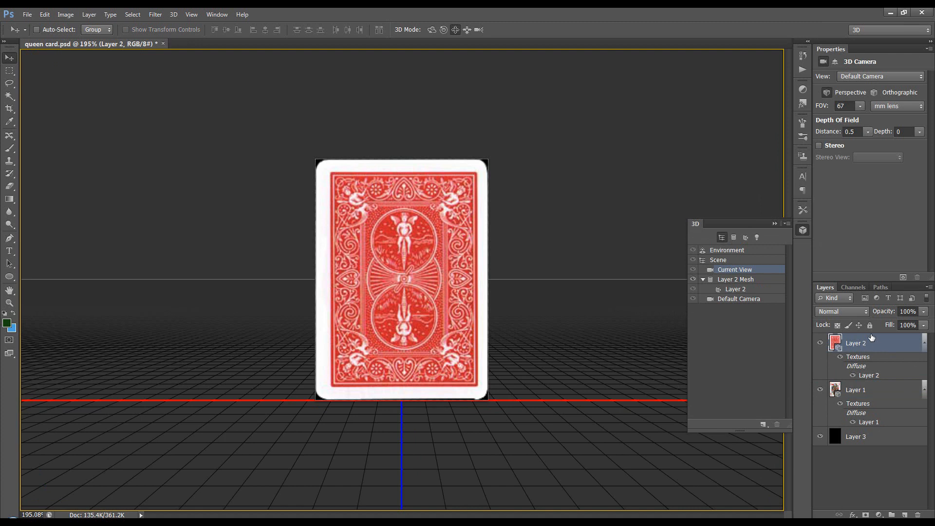
key(ctrl+e)
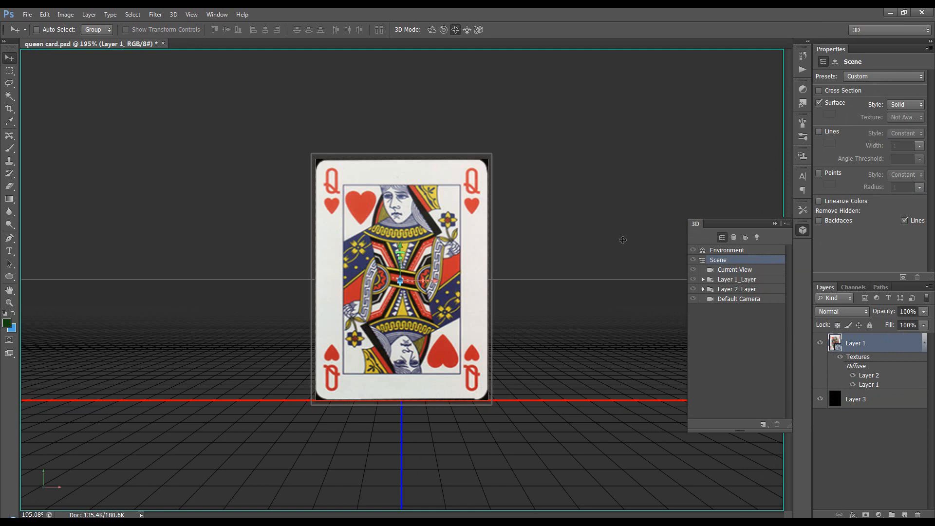
click(703, 280)
click(703, 308)
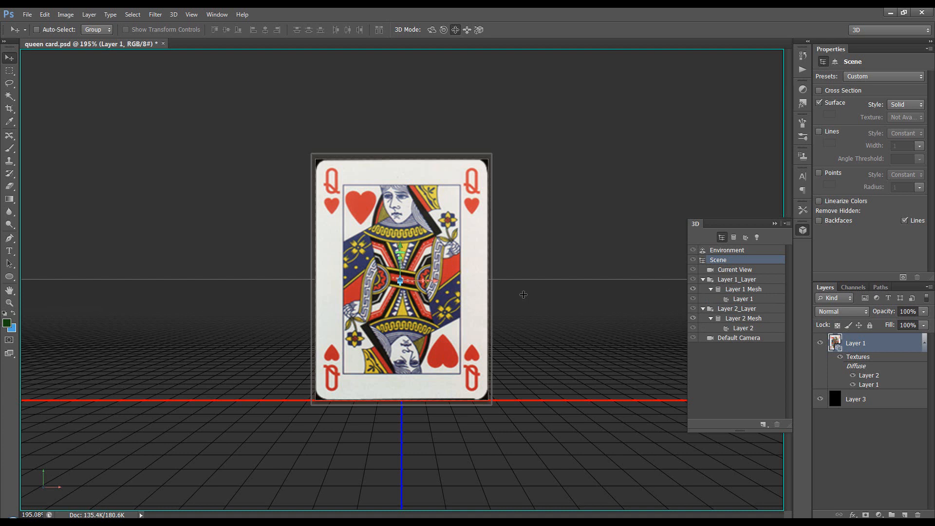
click(431, 29)
drag(604, 201, 565, 211)
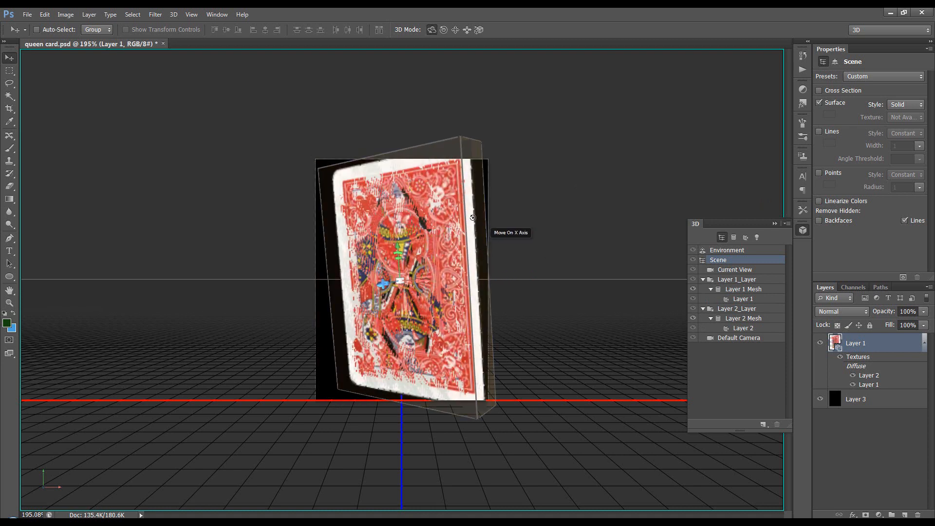
Step: Rename the Layer 1 material under Layer 1 Mesh as front
click(740, 299)
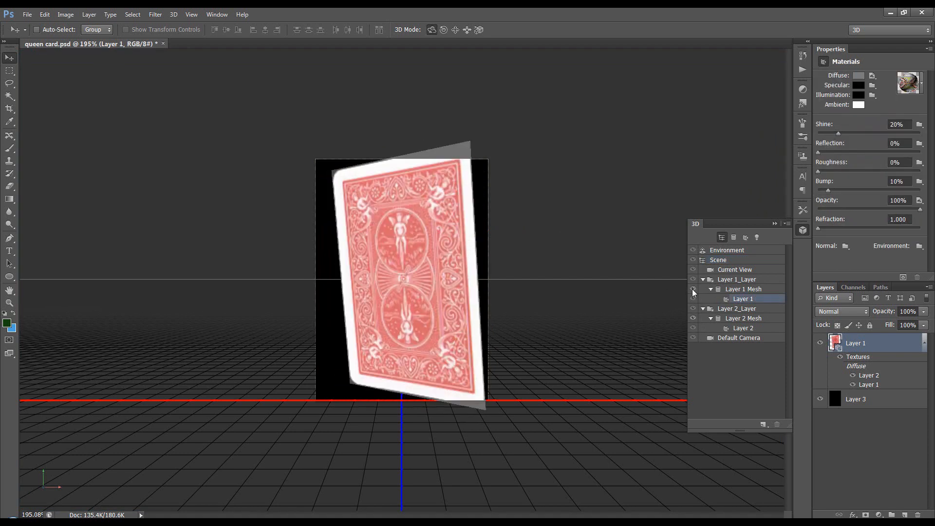
click(692, 289)
double_click(743, 299)
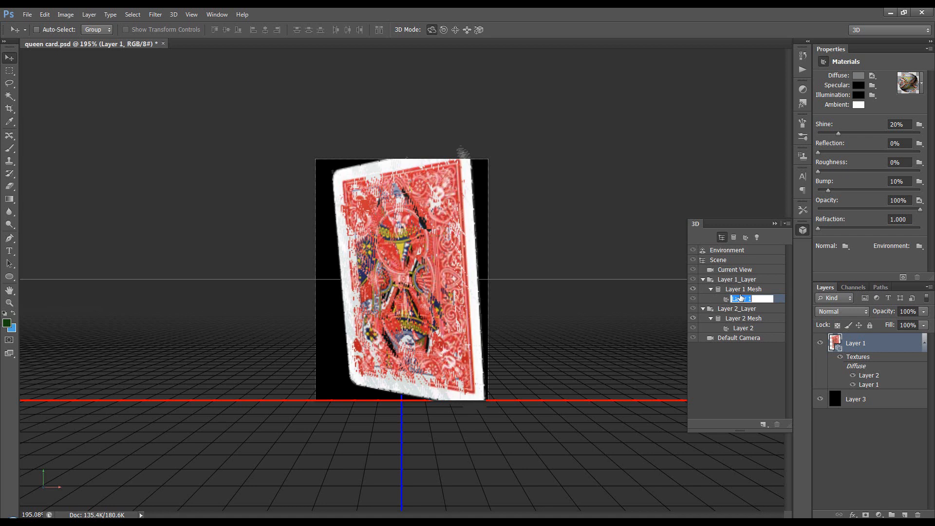
text(fr)
key(Escape)
Step: Check the Layer 2 Mesh by toggling its visibility and rename its Layer 2 material as back
click(741, 327)
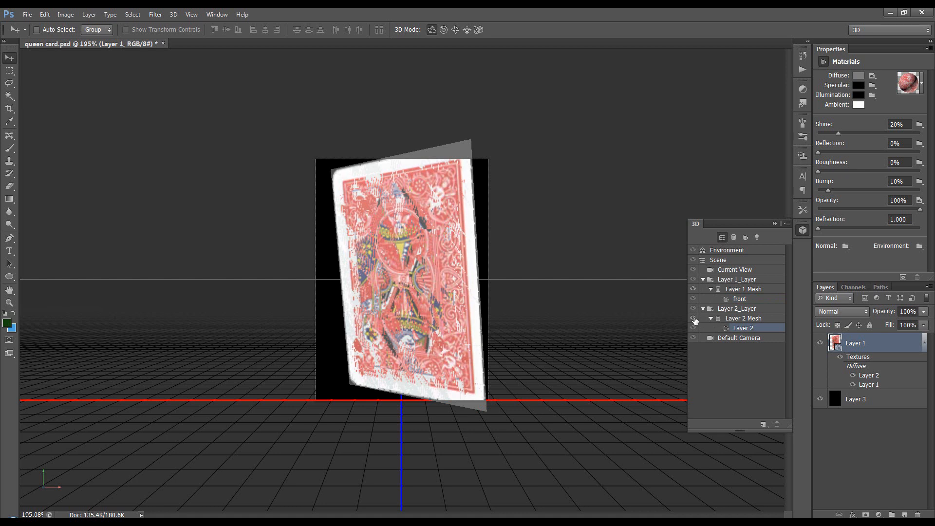
click(694, 318)
click(693, 319)
double_click(738, 329)
text(ba)
key(Escape)
Step: Set the Z position of Layer 1 Mesh to 1 to separate the card's front from its back
click(733, 291)
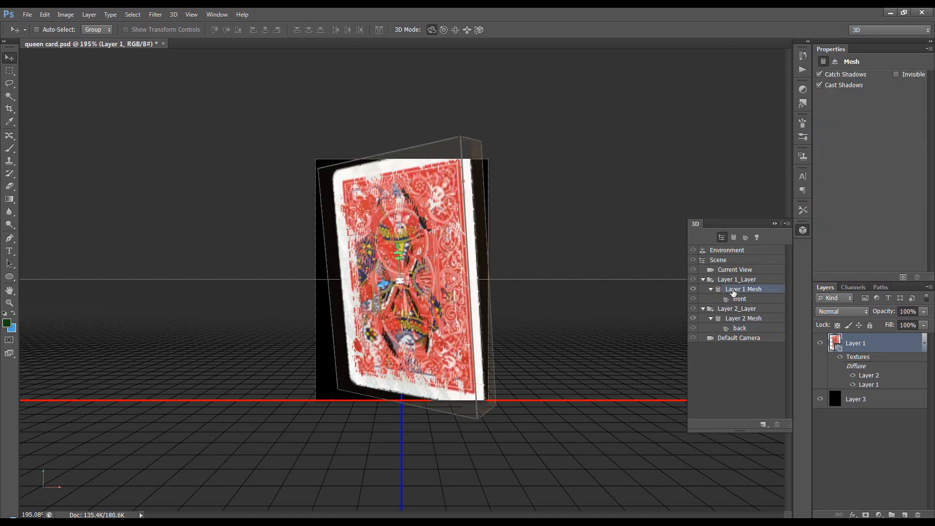
click(834, 61)
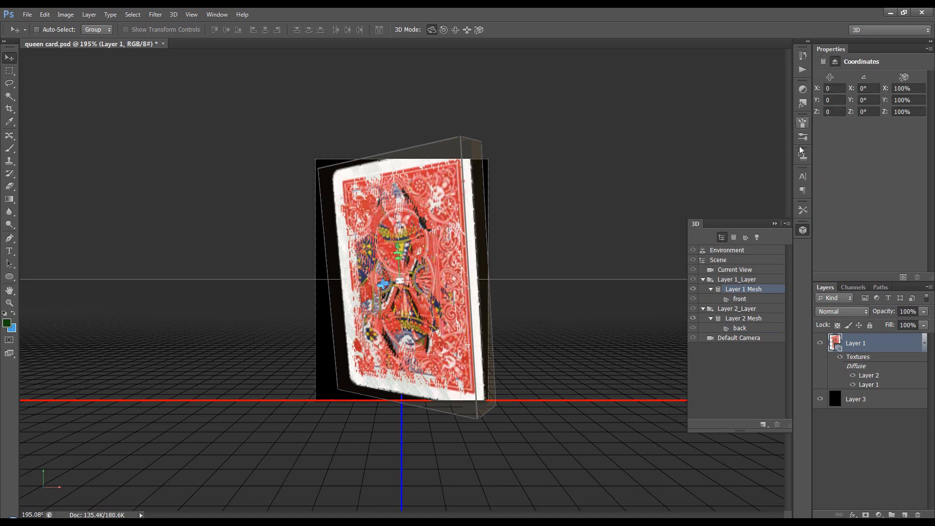
click(826, 112)
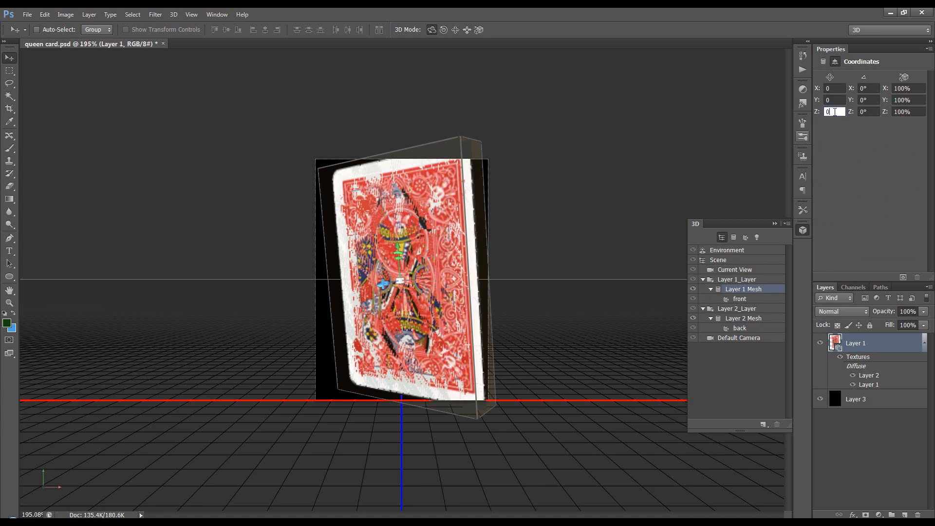
text(1)
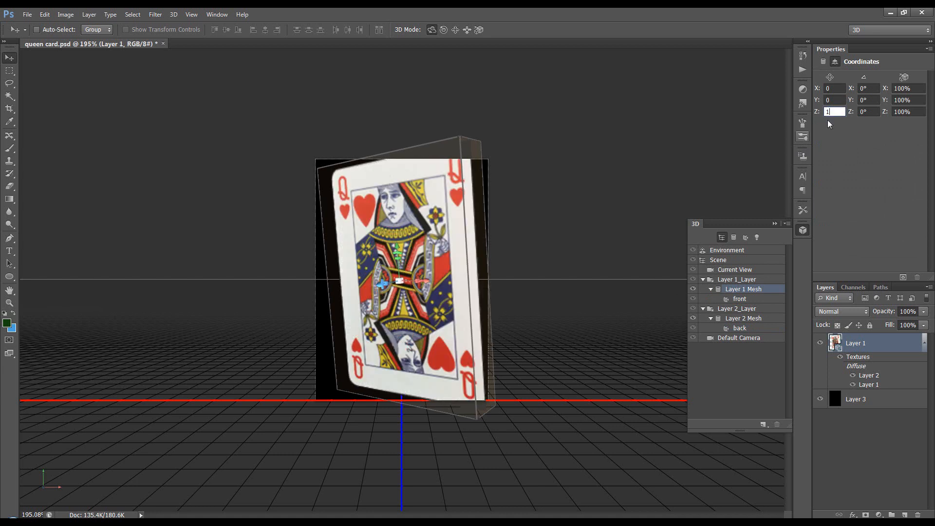
Step: Undo a trial rotation of the front mesh and rotate the whole scene to about -4.5° X, -8.2° Y and 0.8° Z
mouse_move(537, 247)
mouse_down()
mouse_move(513, 255)
mouse_move(533, 253)
mouse_up()
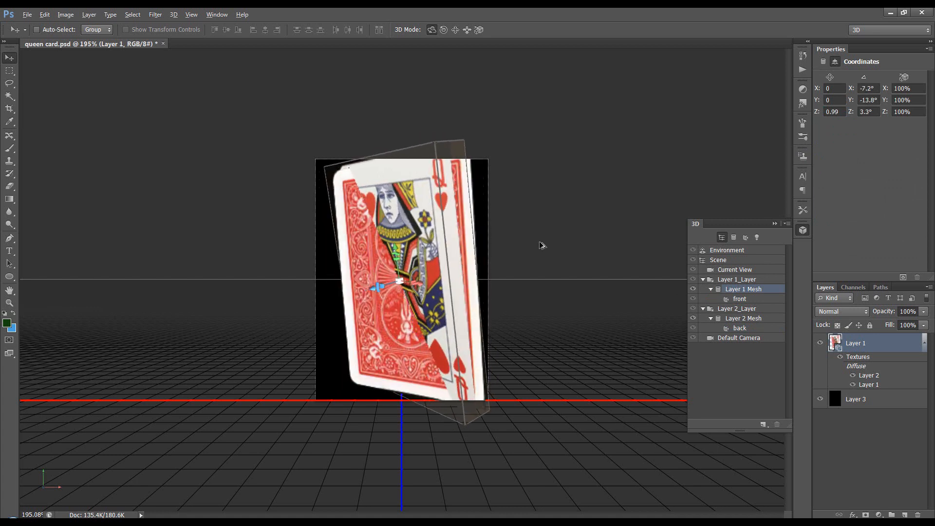
key(ctrl+z)
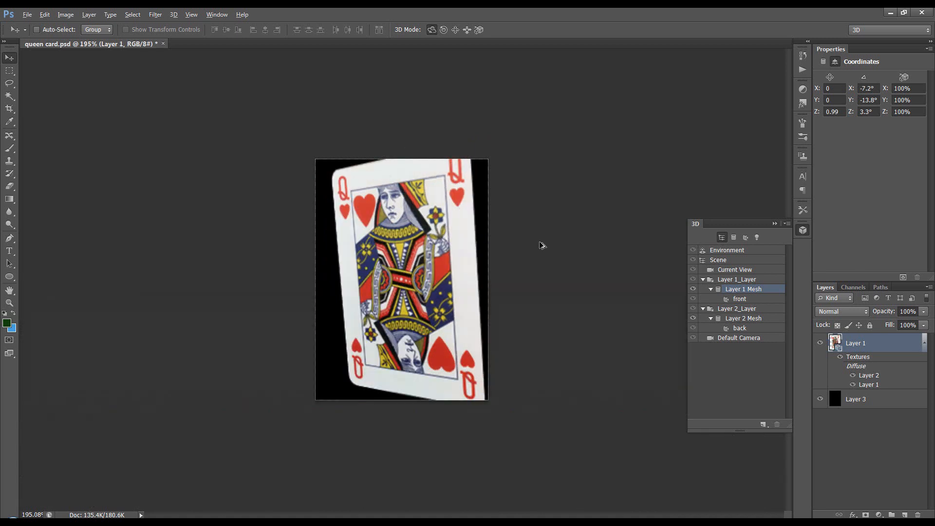
click(729, 262)
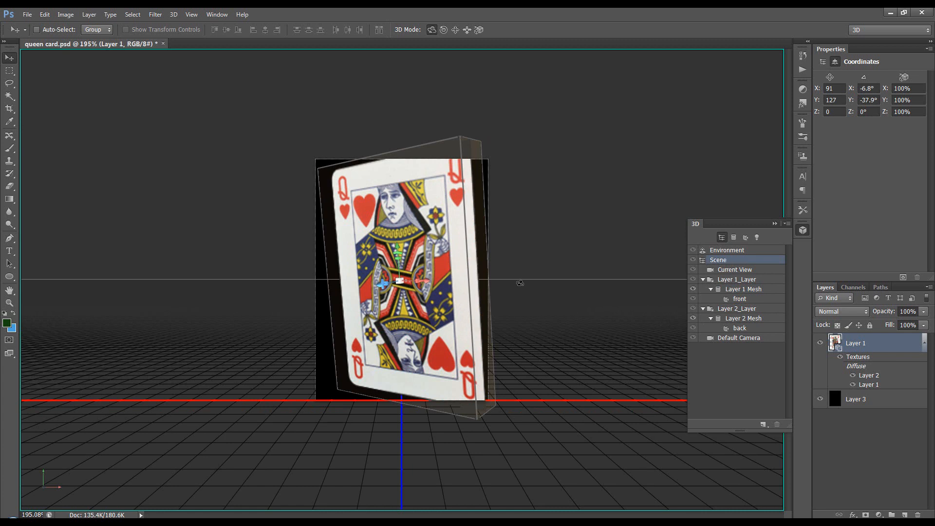
mouse_move(544, 255)
mouse_down()
mouse_move(428, 275)
mouse_move(564, 246)
mouse_move(486, 267)
mouse_move(548, 263)
mouse_move(553, 252)
mouse_up()
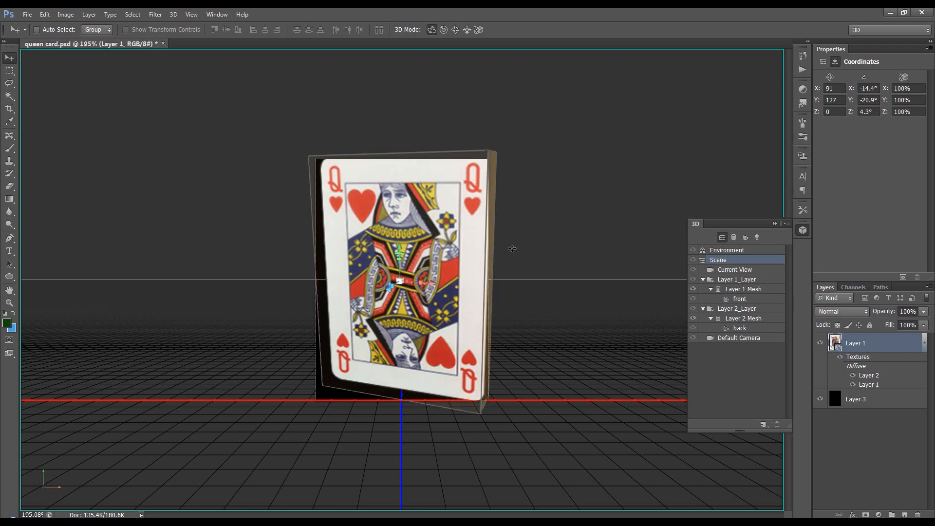
drag(515, 260, 527, 246)
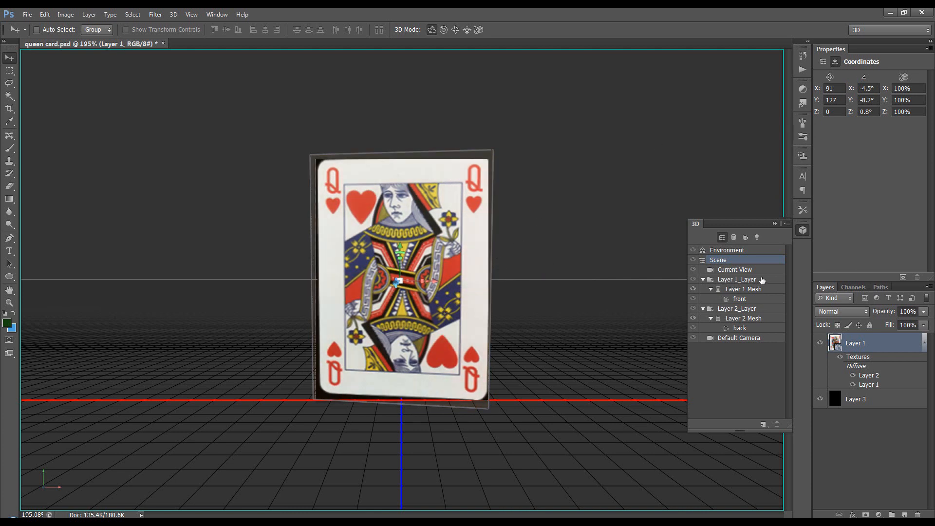
Step: Try rotating only Layer 1 Mesh, undo the rotation and reselect the whole scene
click(752, 290)
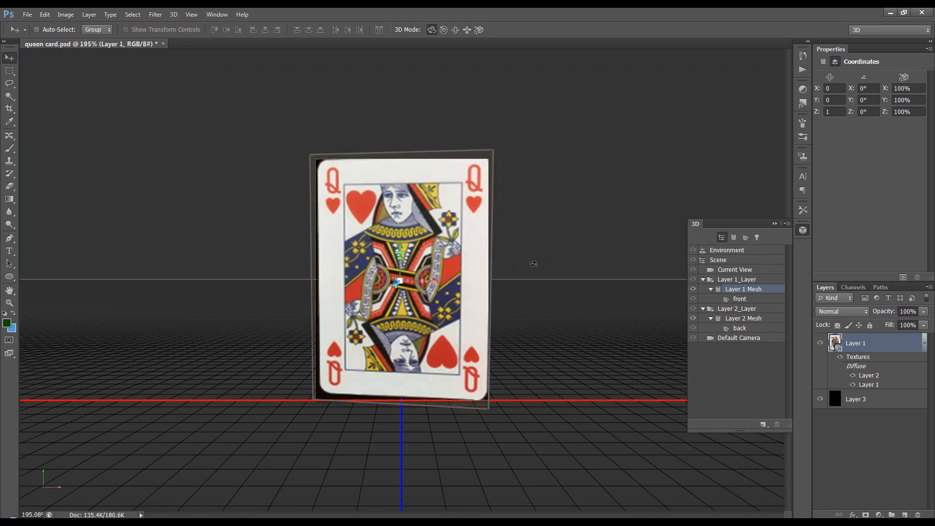
drag(523, 261, 528, 263)
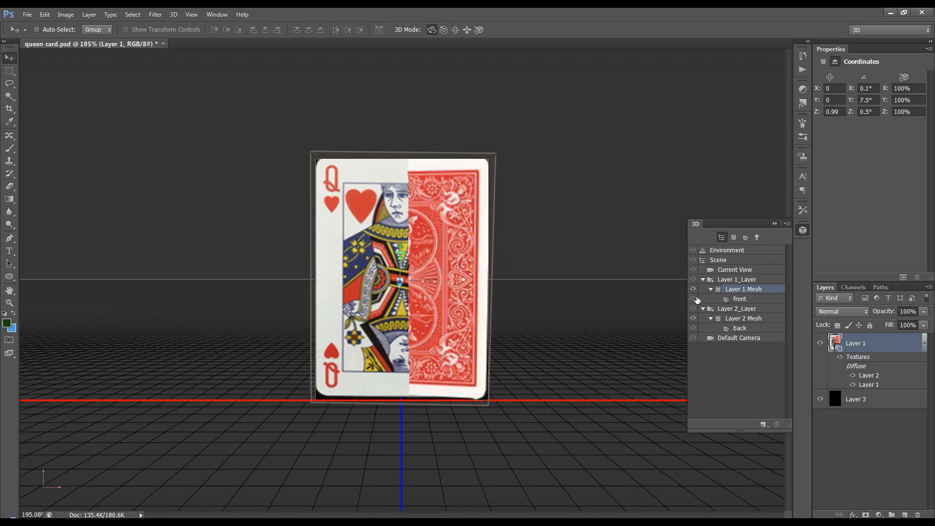
key(ctrl+z)
click(728, 262)
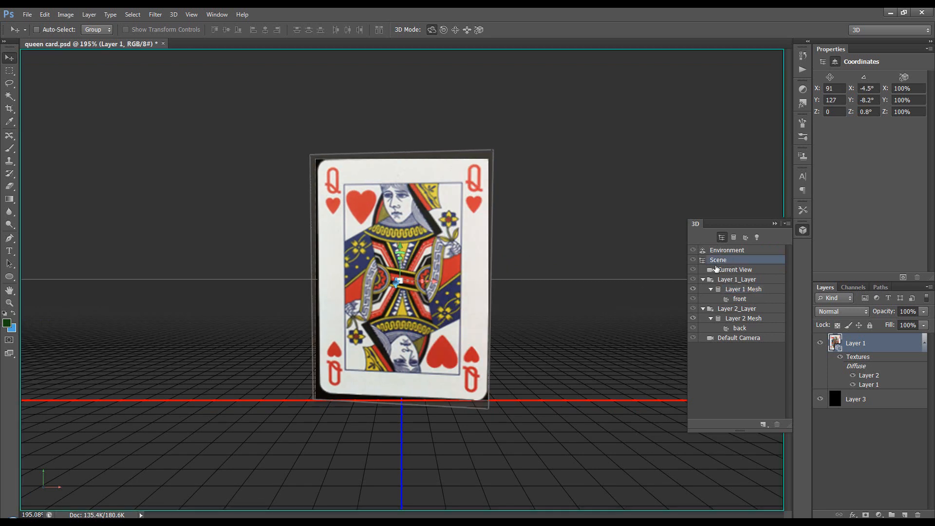
Step: Create a new 1000 x 1000 px RGB document at 100 pixels/inch and fill its background with the blue swatch color
click(26, 16)
click(27, 25)
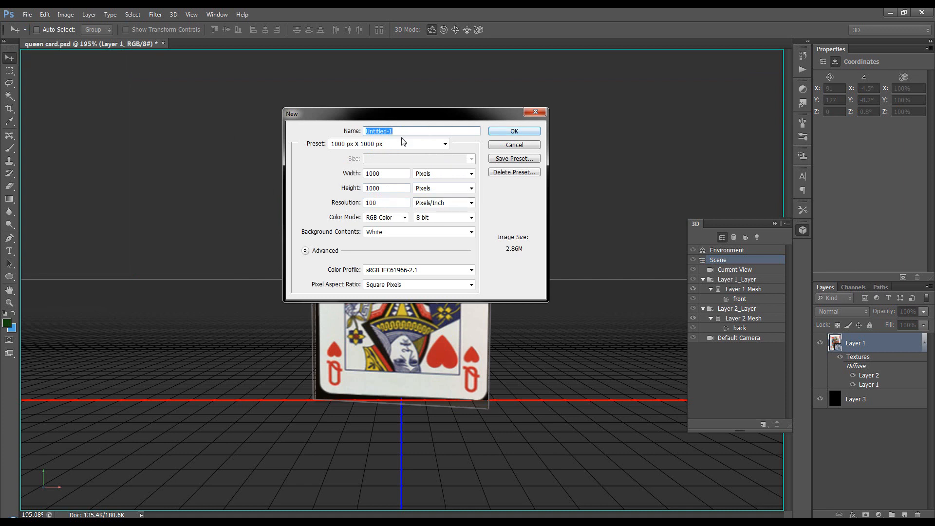
click(490, 133)
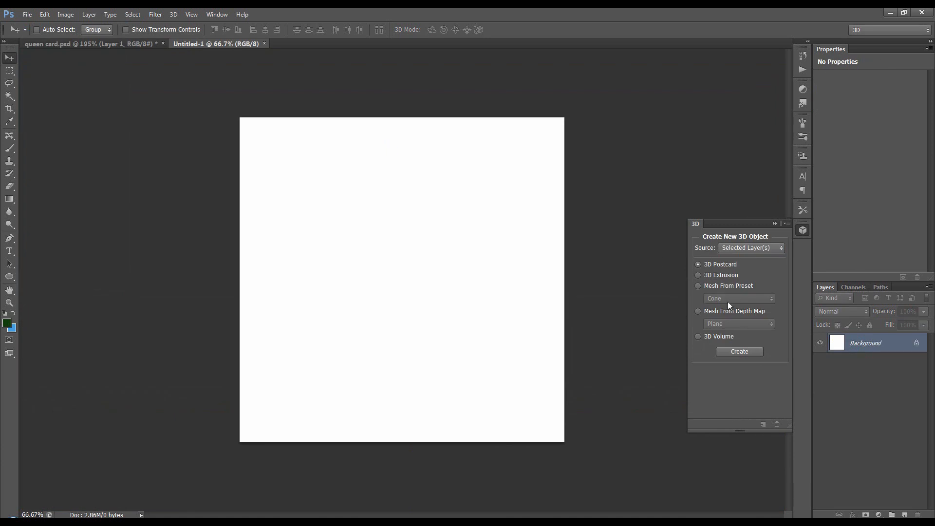
click(13, 313)
key(alt+BackSpace)
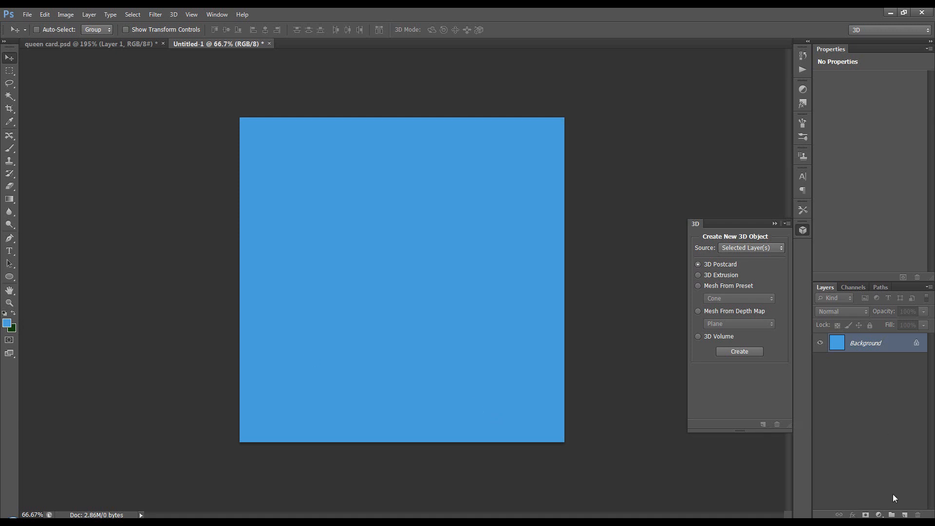
Step: Add a new layer filled with the dark green background color and swap the foreground and background colors
click(904, 514)
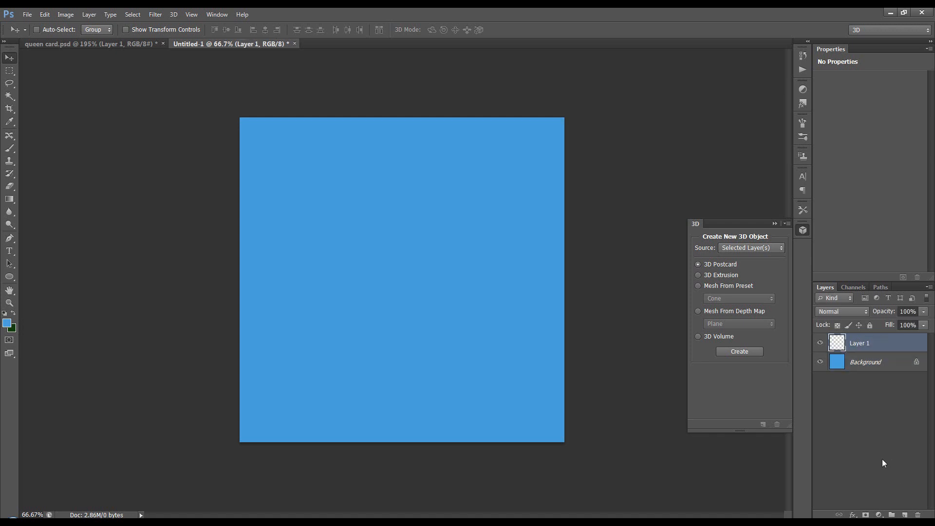
key(ctrl+BackSpace)
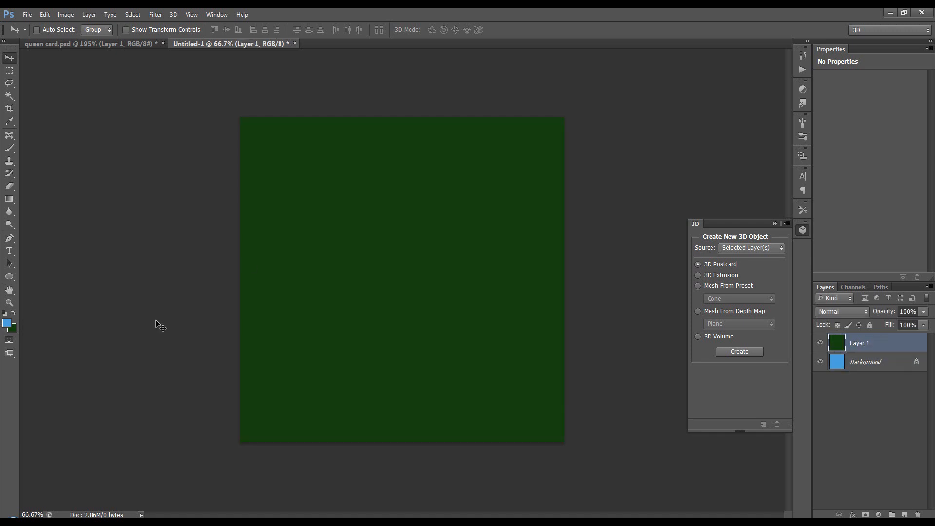
click(13, 315)
Step: Inspect the hex codes of the green foreground and blue background colors without changing them
click(7, 323)
double_click(589, 247)
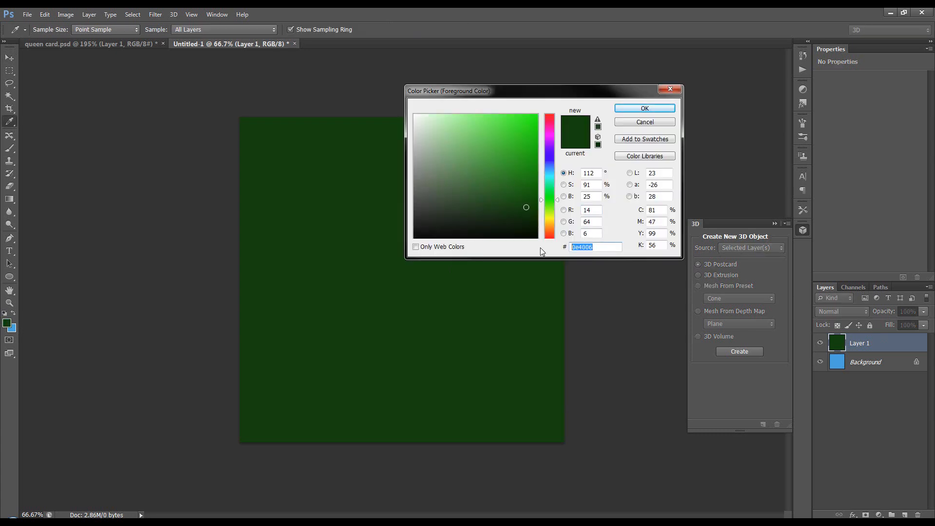
click(672, 107)
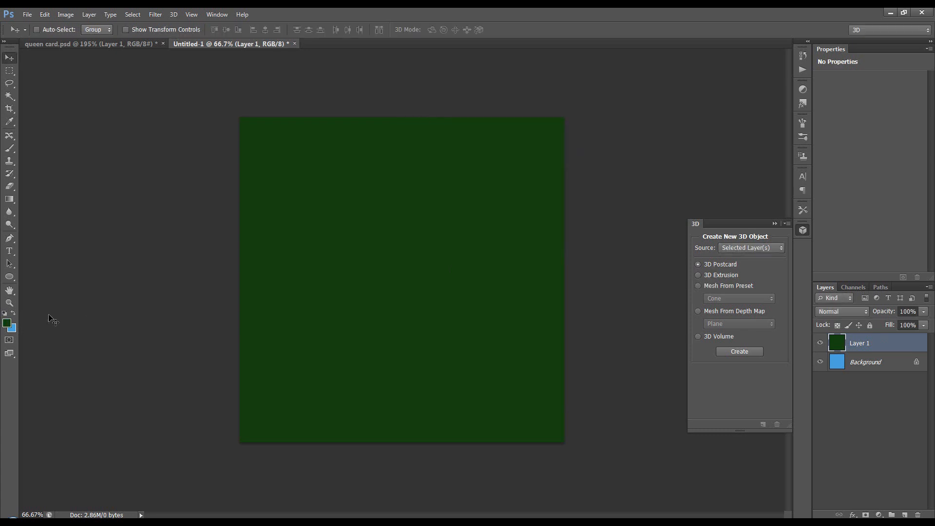
click(11, 328)
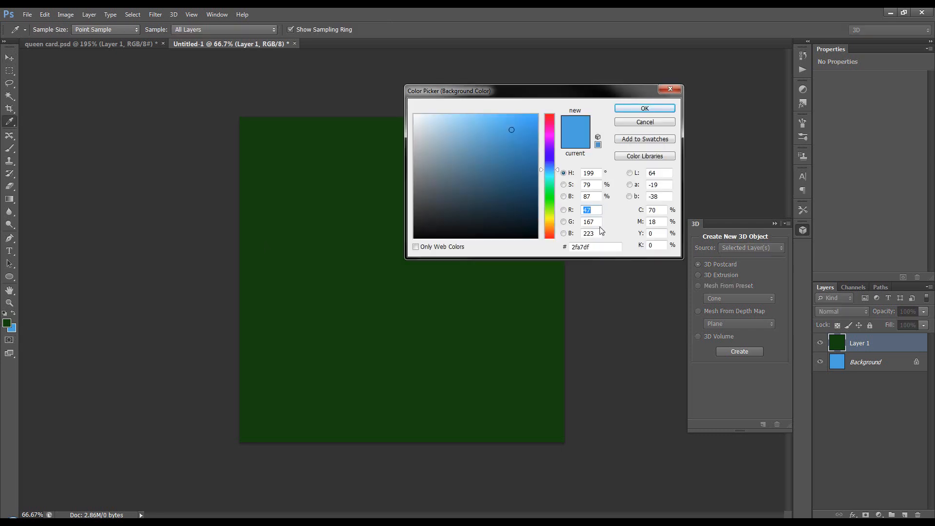
double_click(601, 247)
click(645, 108)
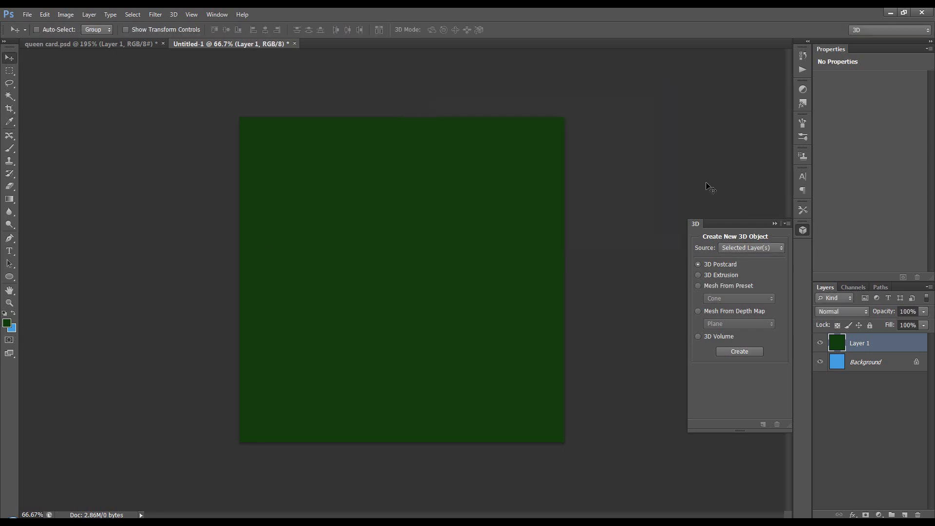
Step: Convert the green Layer 1 to a smart object, open its contents, and return to the Untitled-1 document
right_click(871, 343)
click(816, 204)
double_click(843, 349)
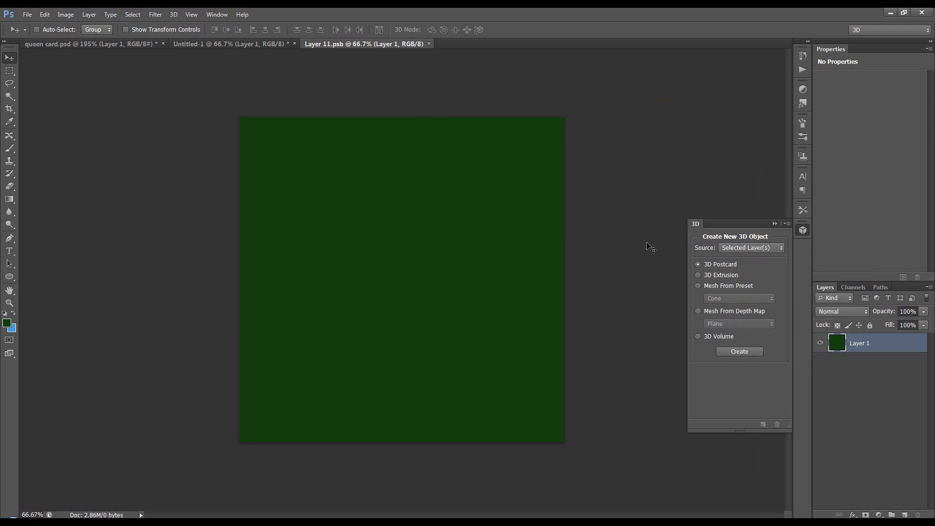
click(253, 42)
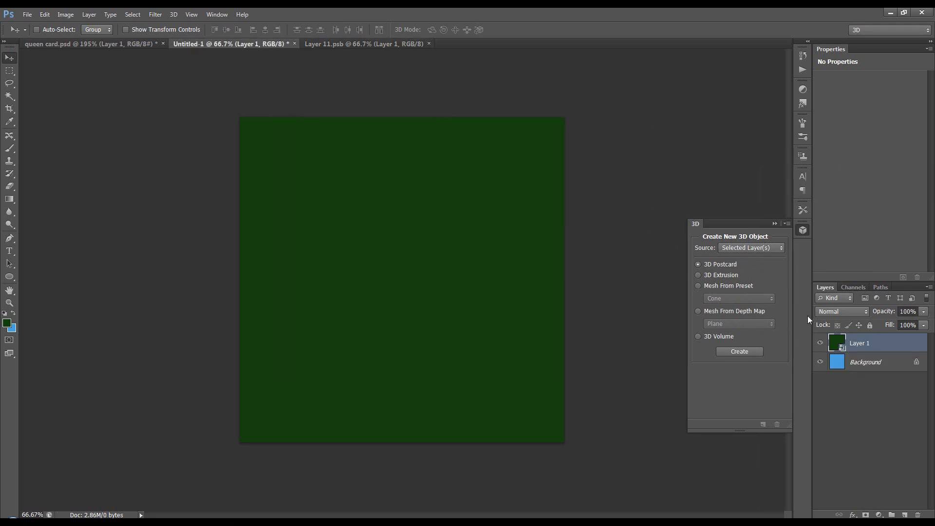
Step: Apply a uniform, monochromatic Add Noise smart filter to Layer 1 and close the open Layer 11.psb contents
click(148, 15)
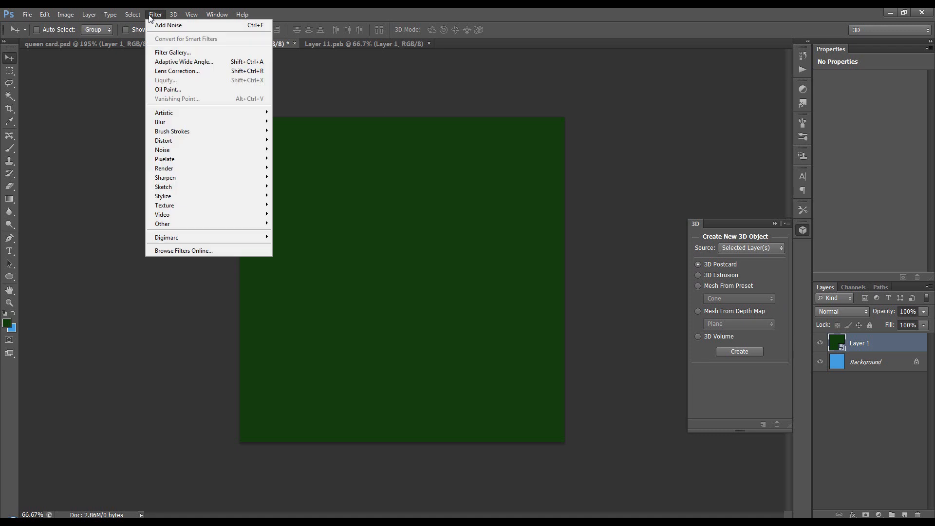
mouse_move(211, 148)
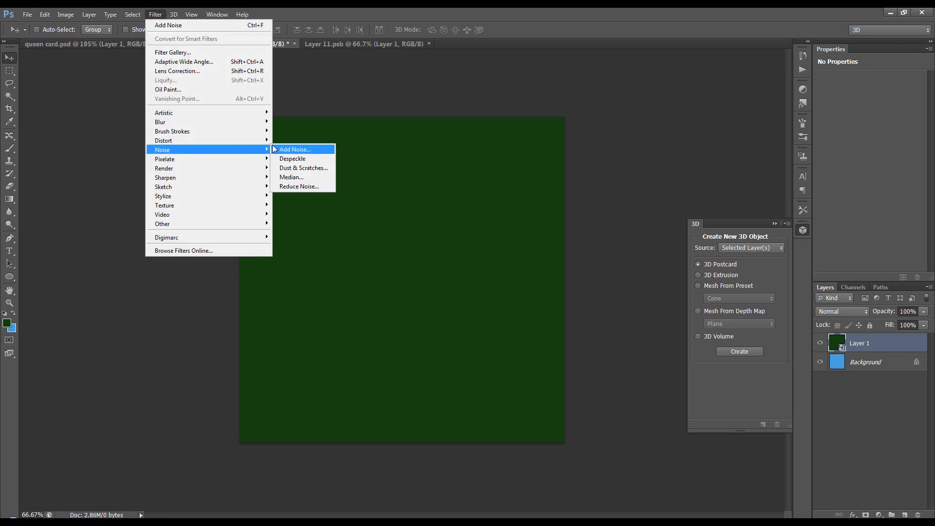
click(294, 149)
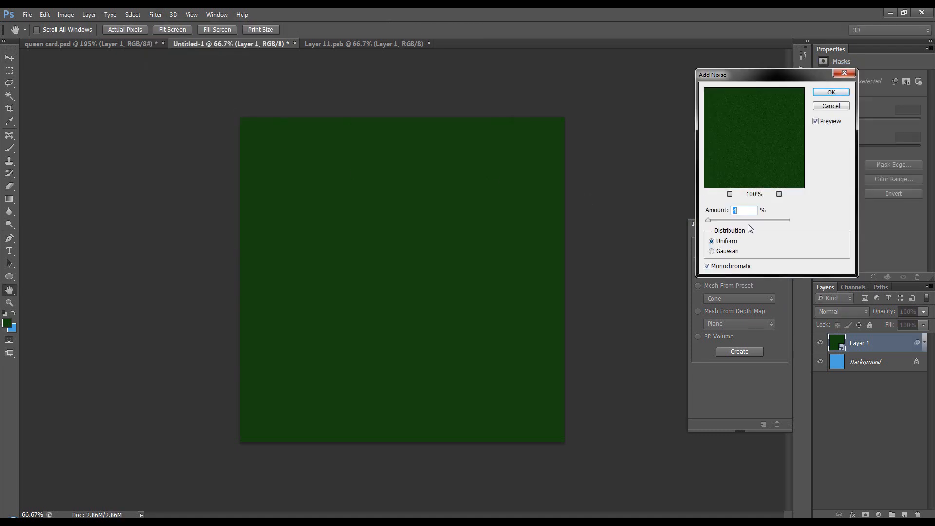
click(830, 93)
click(334, 45)
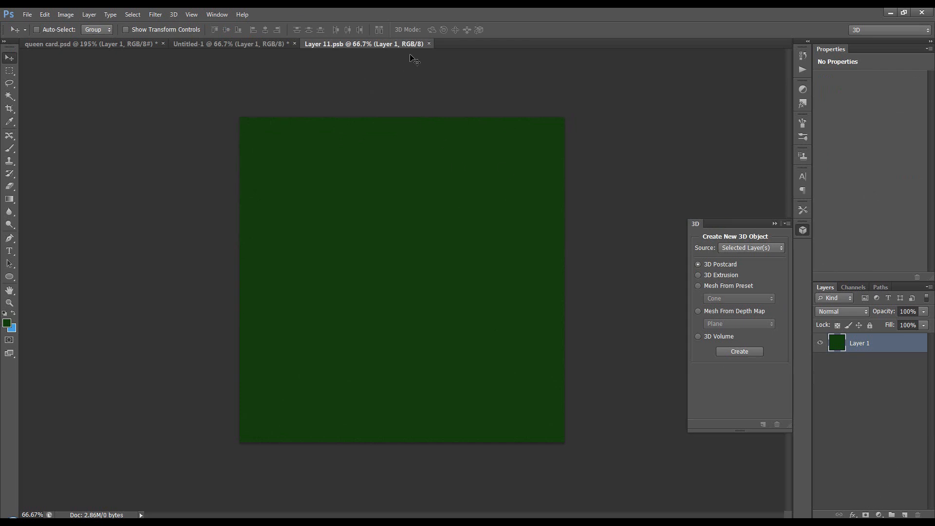
click(428, 44)
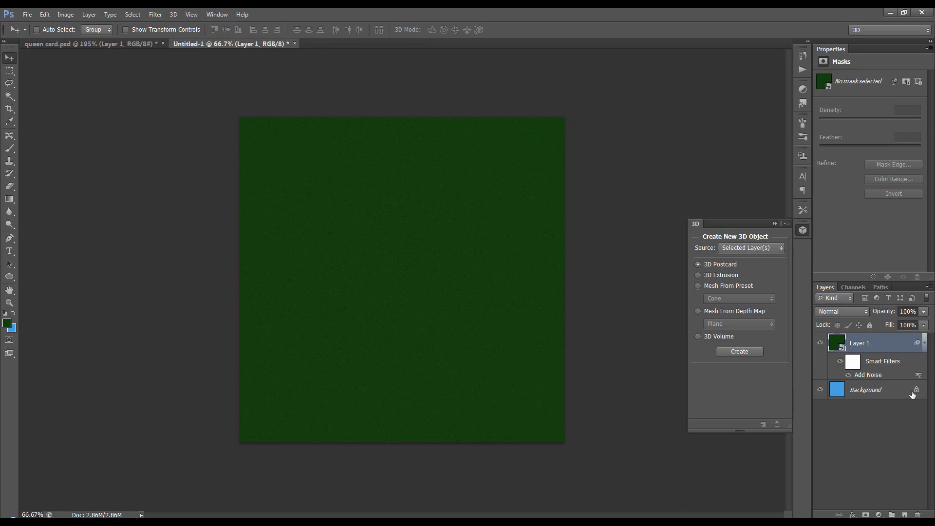
Step: Reopen the Layer 1 smart object and add a linear black-to-white gradient fill layer at 90°
double_click(840, 348)
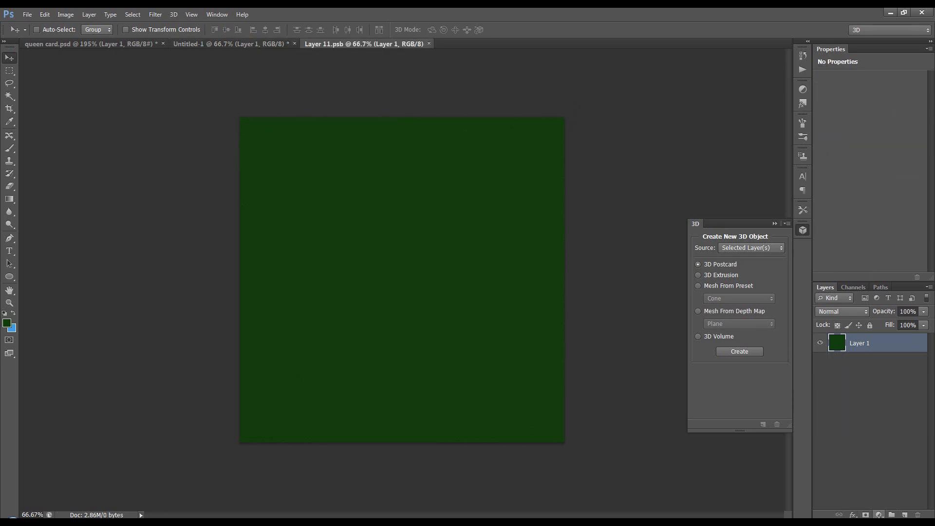
click(879, 514)
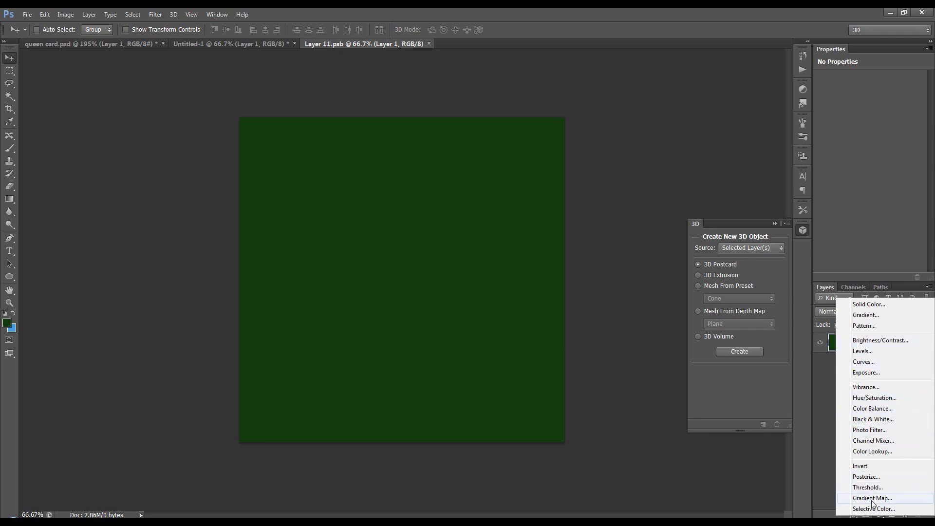
click(877, 315)
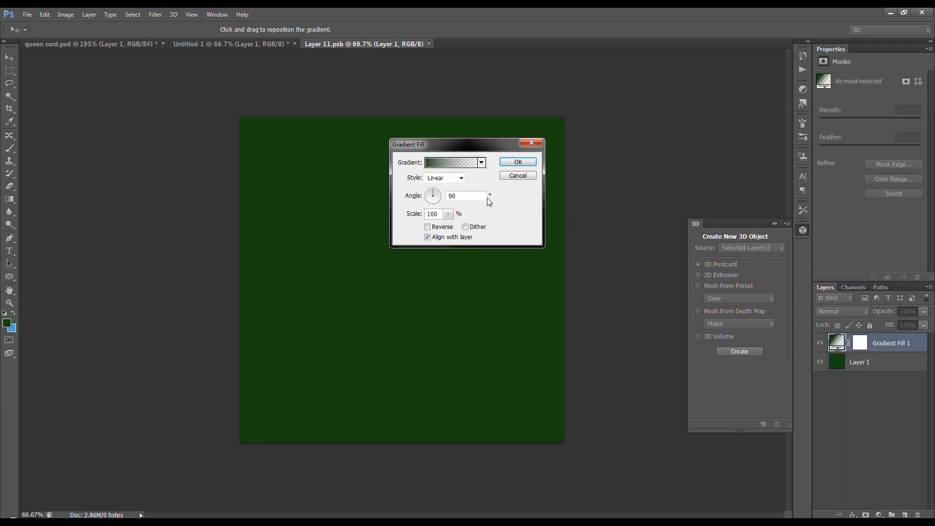
click(481, 163)
click(438, 183)
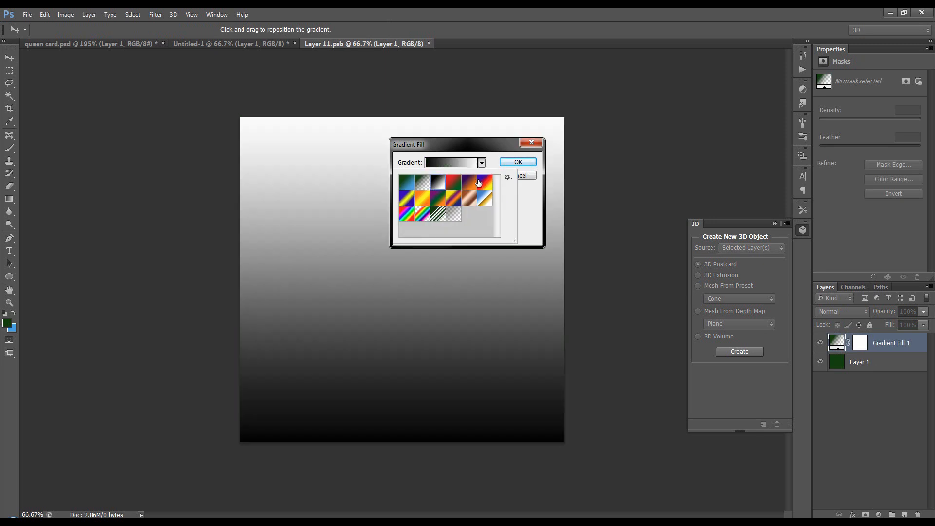
click(513, 164)
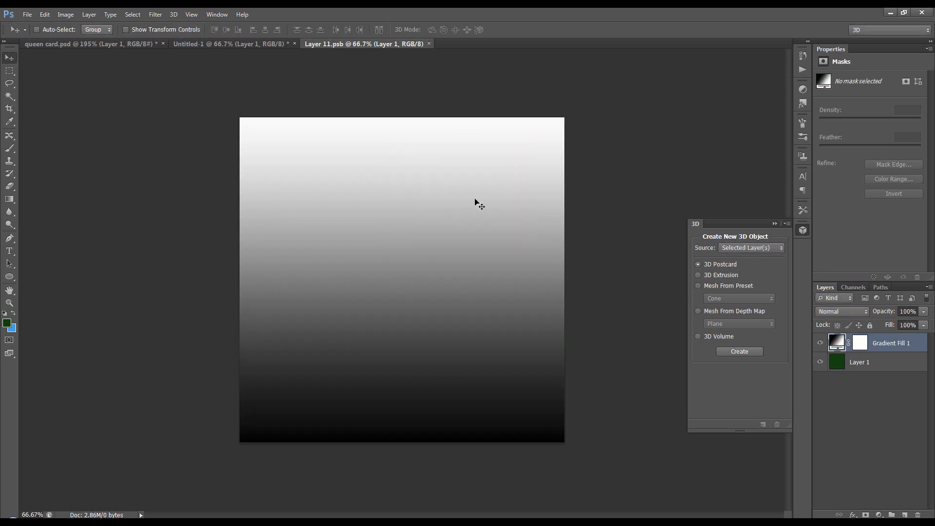
Step: Set the gradient fill layer to Overlay blending at 30% opacity
click(859, 313)
click(837, 179)
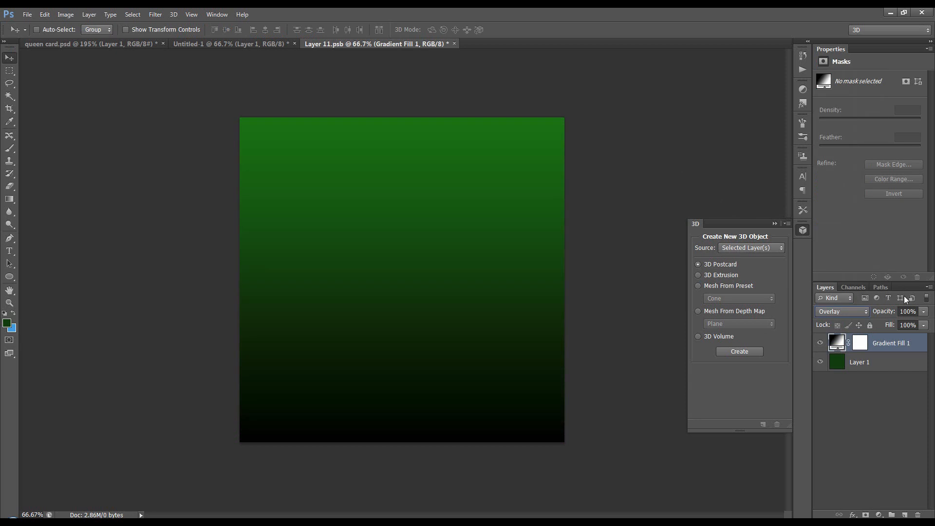
drag(915, 312, 890, 316)
text(30)
key(Return)
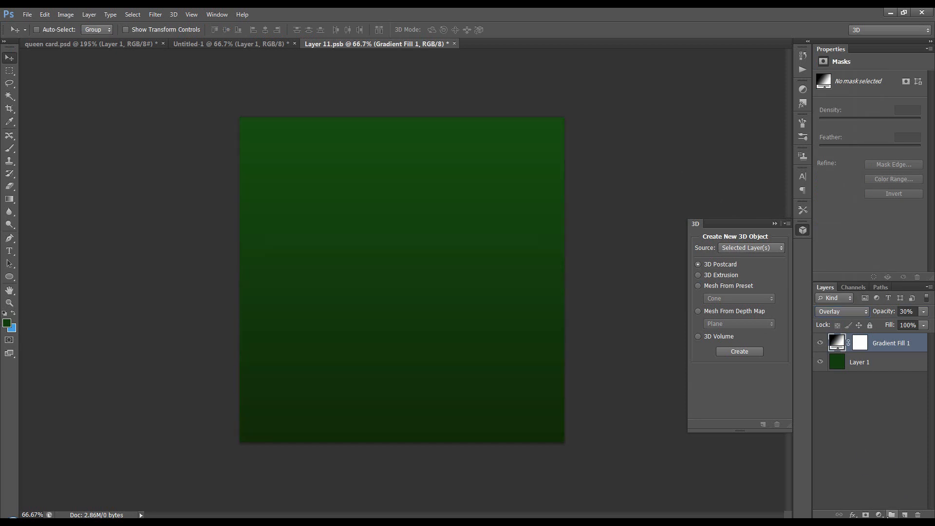
Step: Add a Curves adjustment with lowered shadows and a highlight point at input 187, output 208, and save and close the smart object
click(879, 514)
click(864, 364)
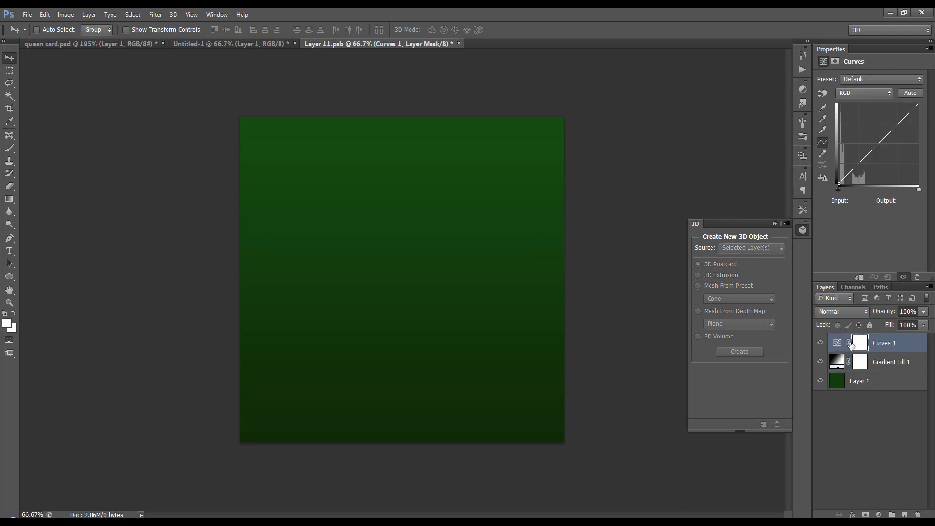
drag(901, 122, 895, 117)
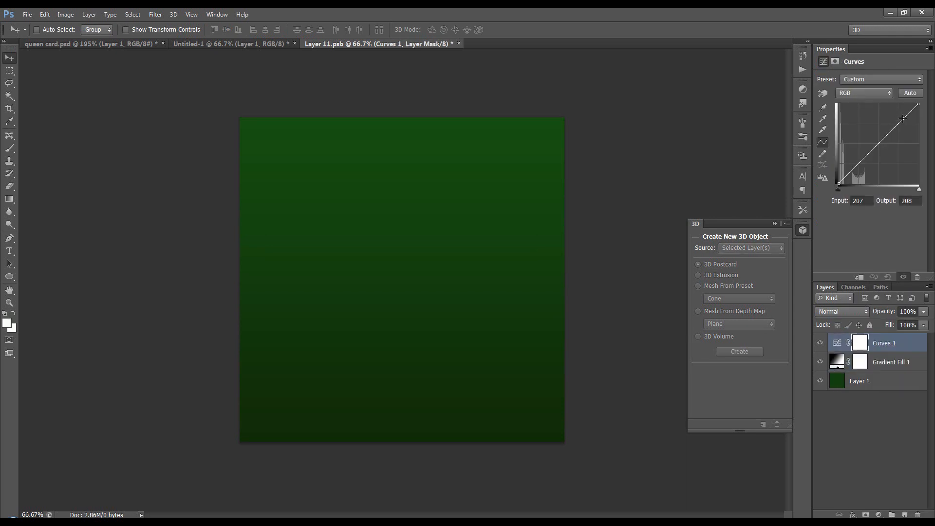
drag(862, 155, 863, 161)
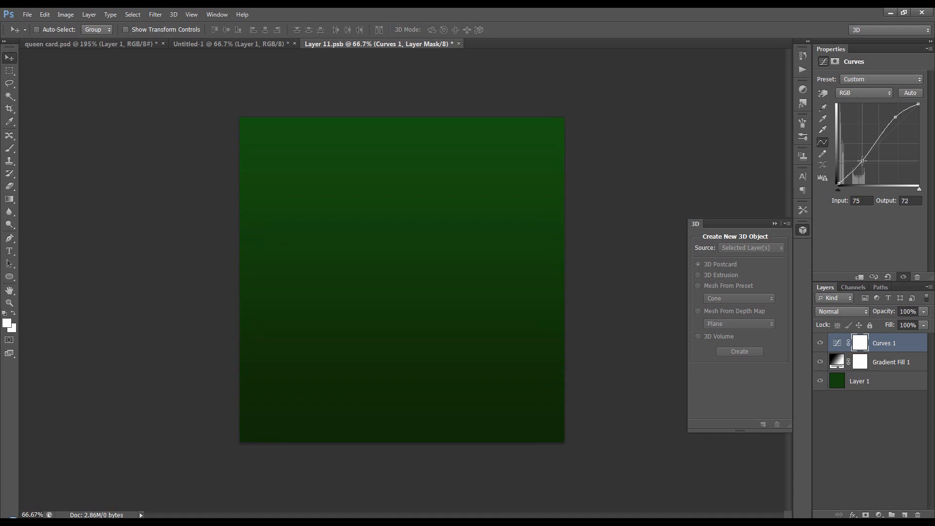
drag(862, 160, 865, 161)
click(897, 118)
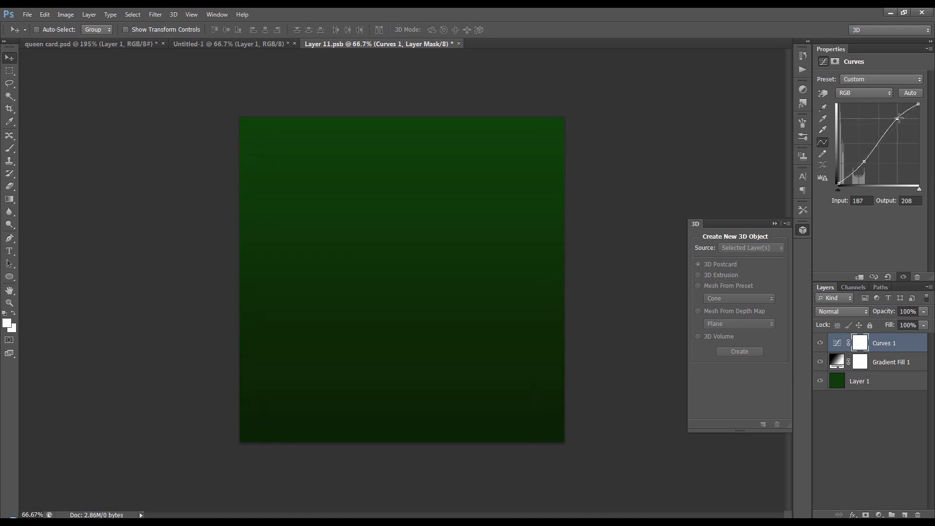
click(458, 43)
click(433, 202)
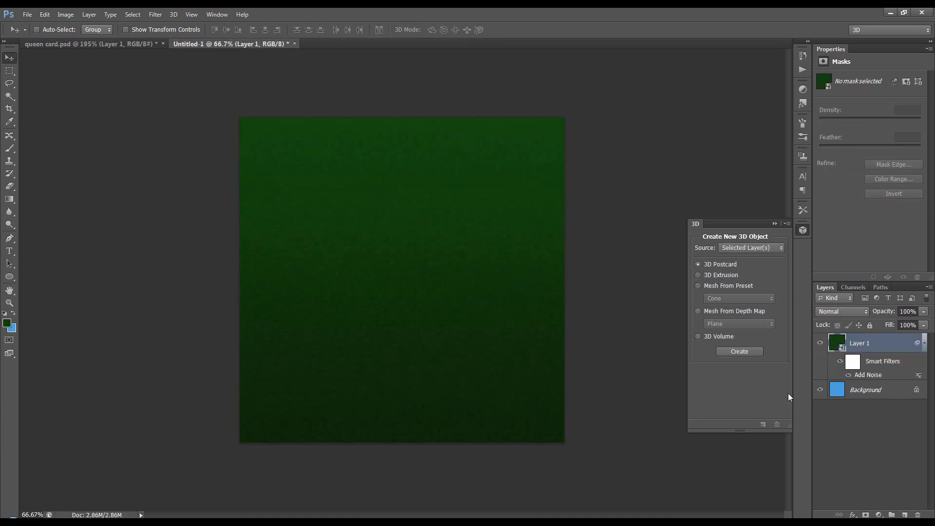
Step: Convert Layer 1 to a 3D postcard, tilt the camera so it lies back like a level tabletop, and hide the 3D overlays
right_click(891, 344)
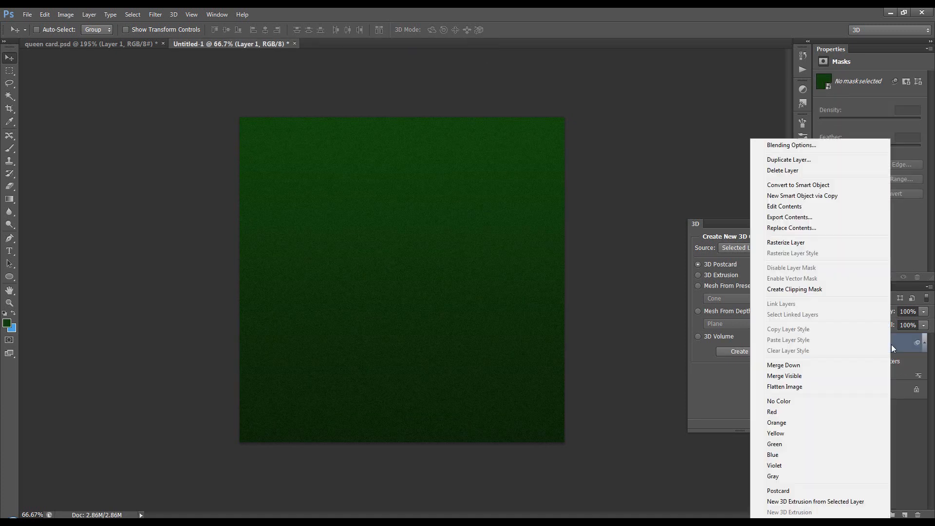
click(801, 491)
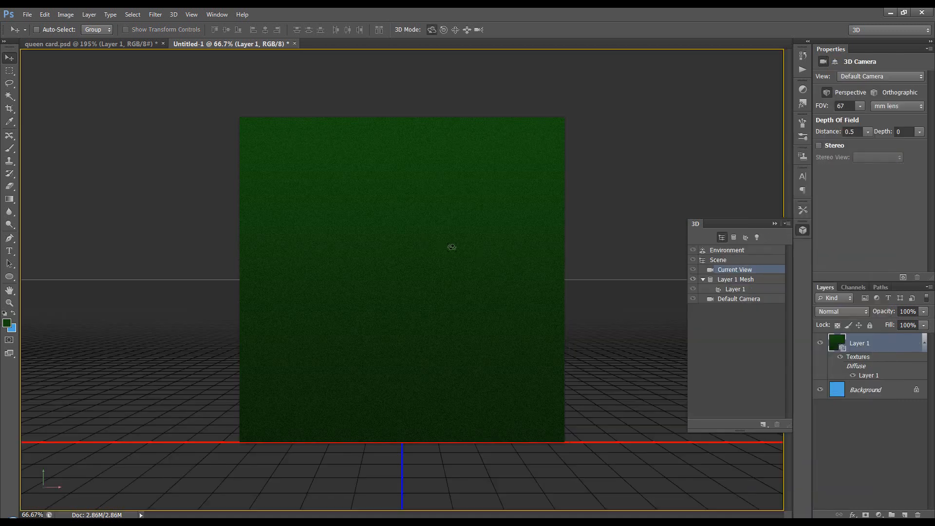
drag(616, 262, 614, 215)
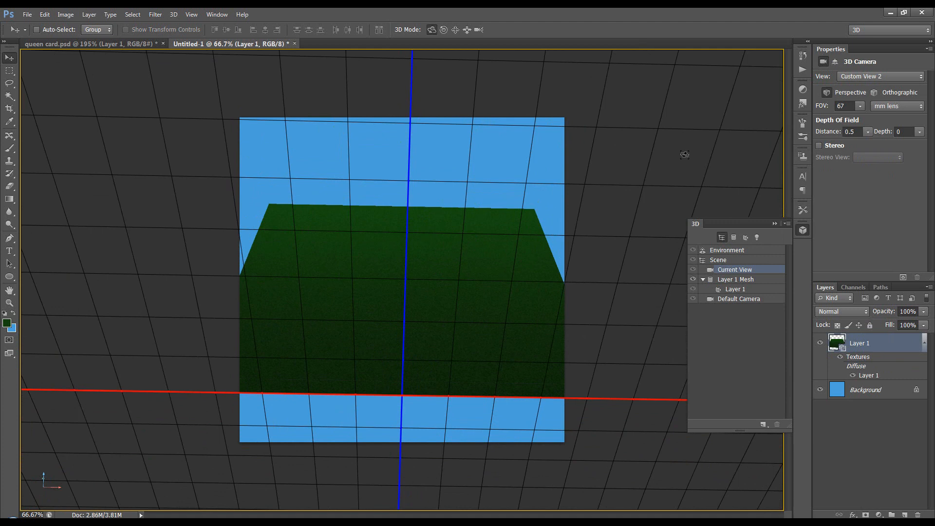
key(ctrl+h)
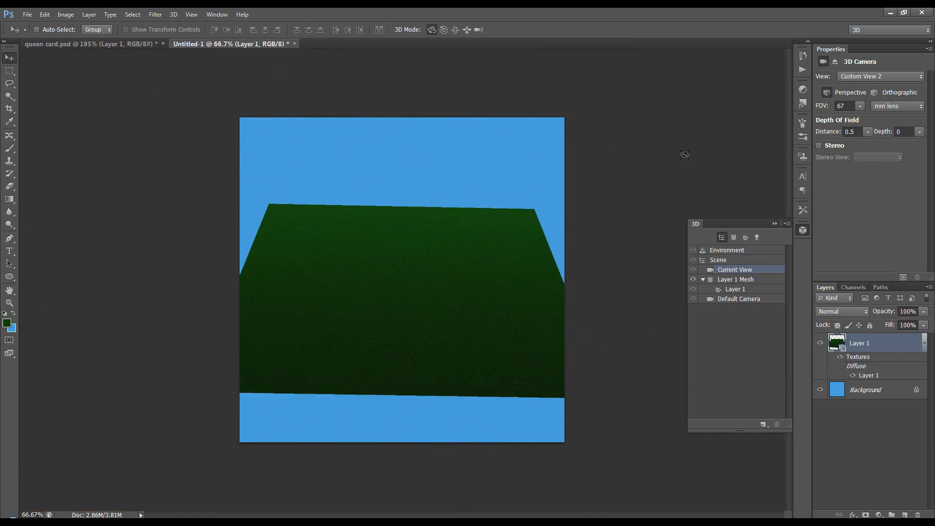
mouse_move(599, 228)
mouse_down()
mouse_move(592, 223)
mouse_move(597, 230)
mouse_up()
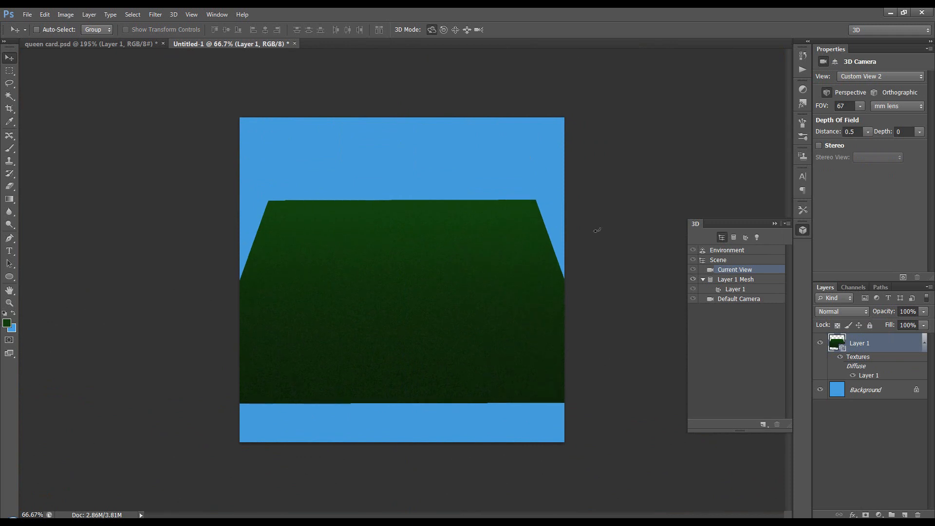
Step: Copy the 3D queen card layer from queen card.psd into Untitled-1 and place it tilted back at the middle of the green table
click(90, 43)
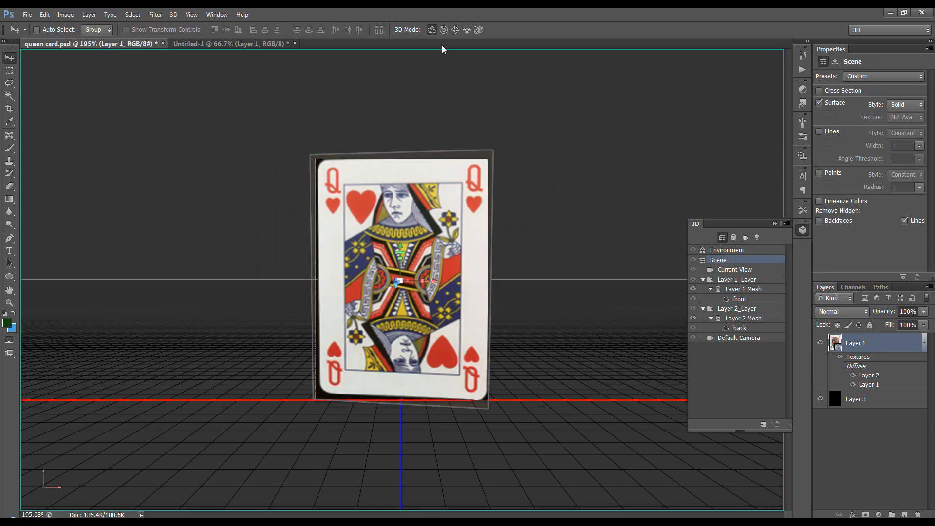
drag(422, 215, 247, 49)
click(246, 44)
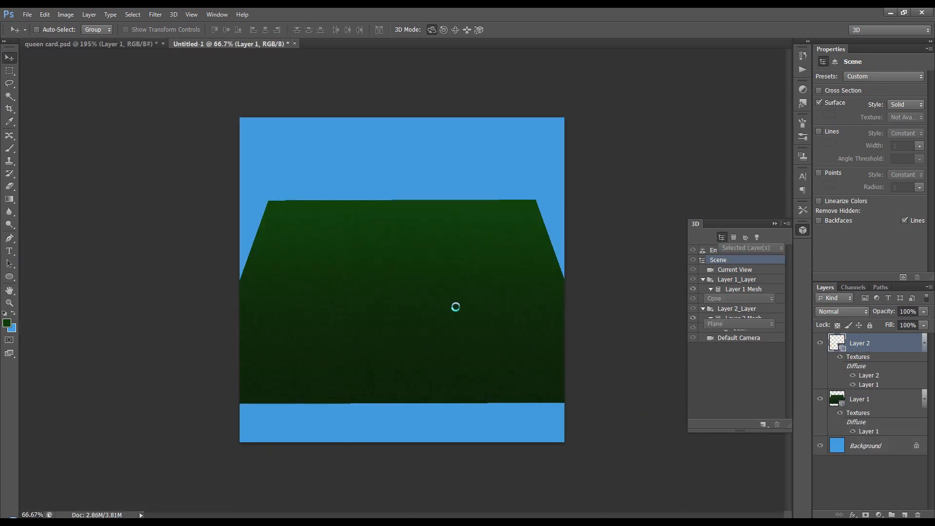
drag(446, 319, 420, 275)
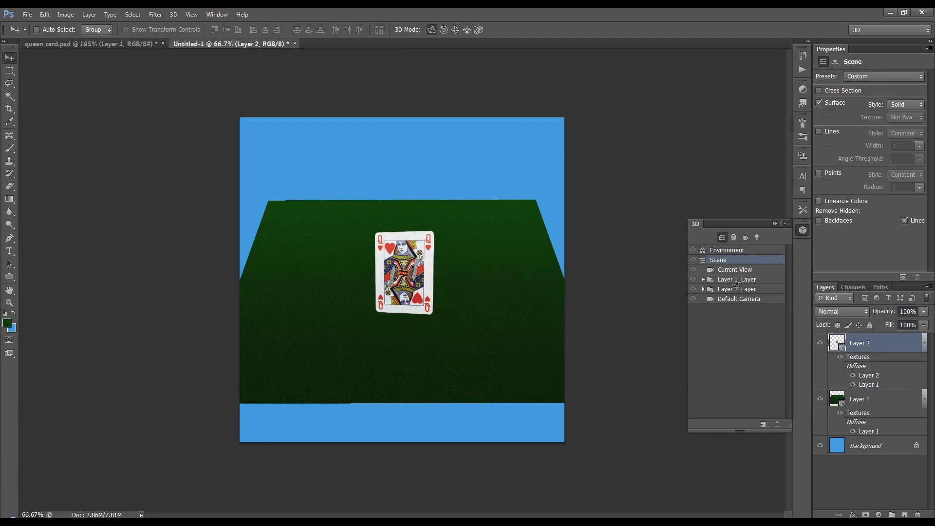
drag(581, 279, 591, 252)
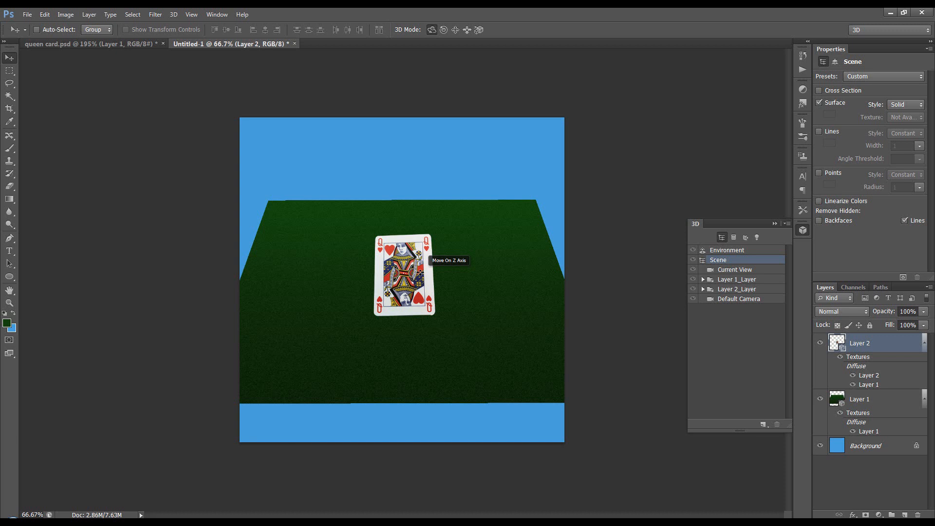
Step: Show the Timeline for the card and table scene
click(215, 15)
click(239, 286)
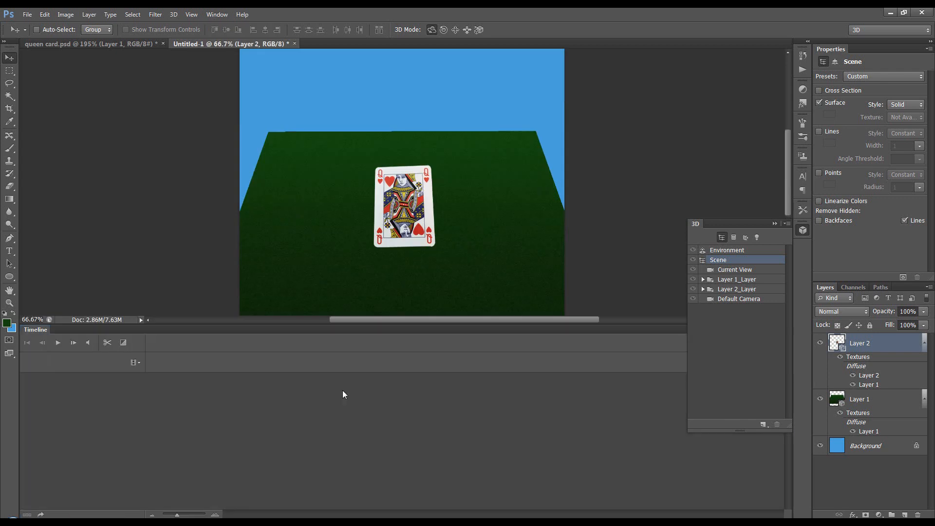
Step: Create a video timeline for the scene, and rename Layer 2 as card and Layer 1 as BG
click(395, 429)
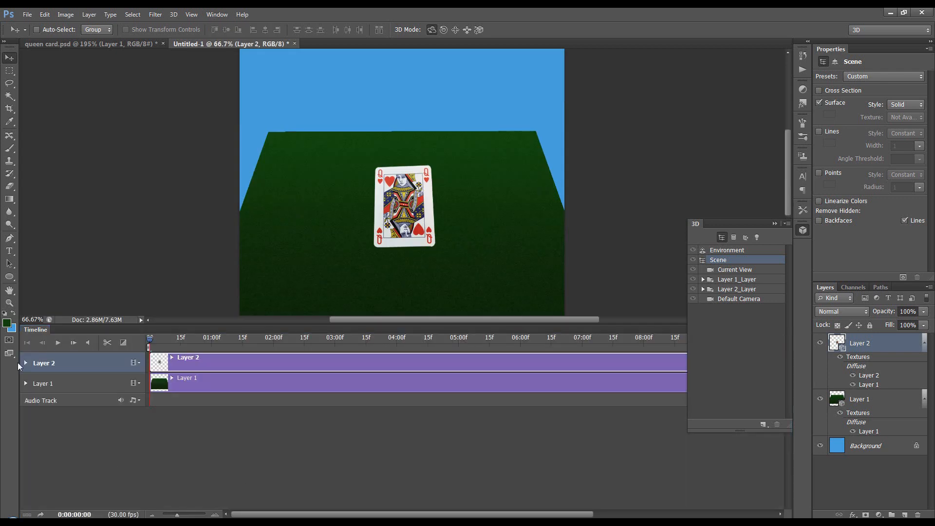
double_click(859, 344)
text(card)
key(Return)
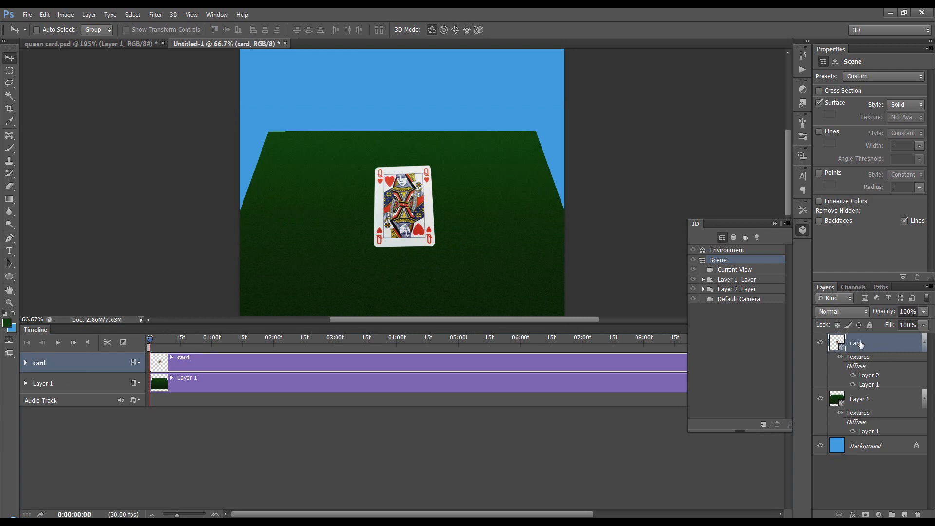
double_click(861, 402)
text(BG)
key(Return)
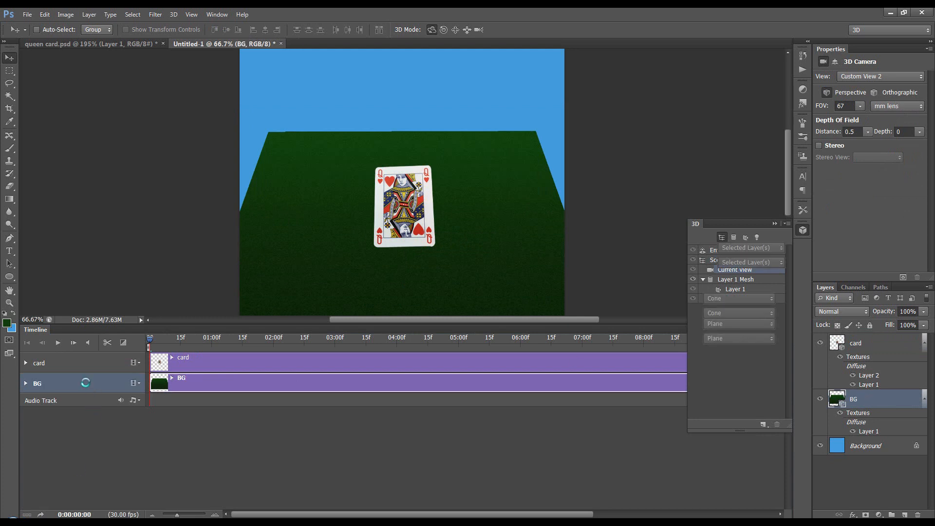
Step: Expand the card layer's timeline properties and enable 3D Camera Position keyframing at 0:00
click(80, 366)
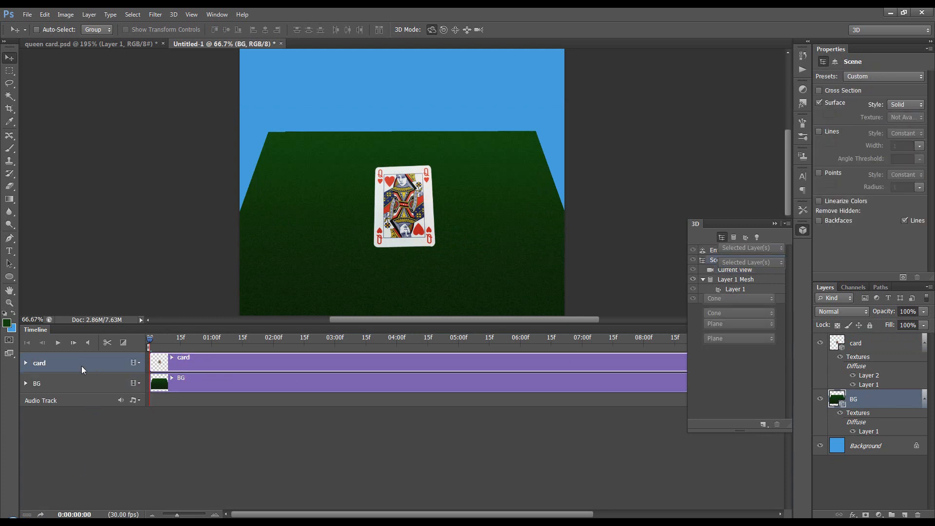
click(25, 363)
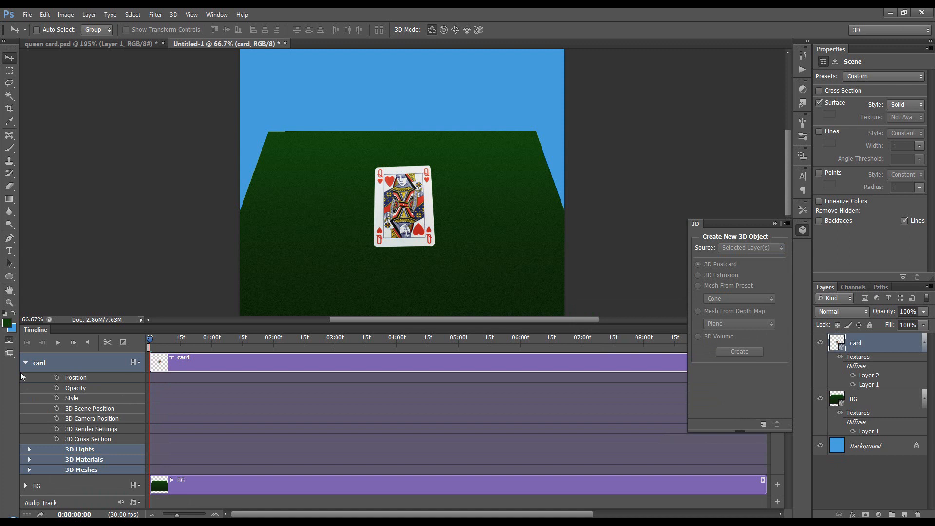
click(56, 419)
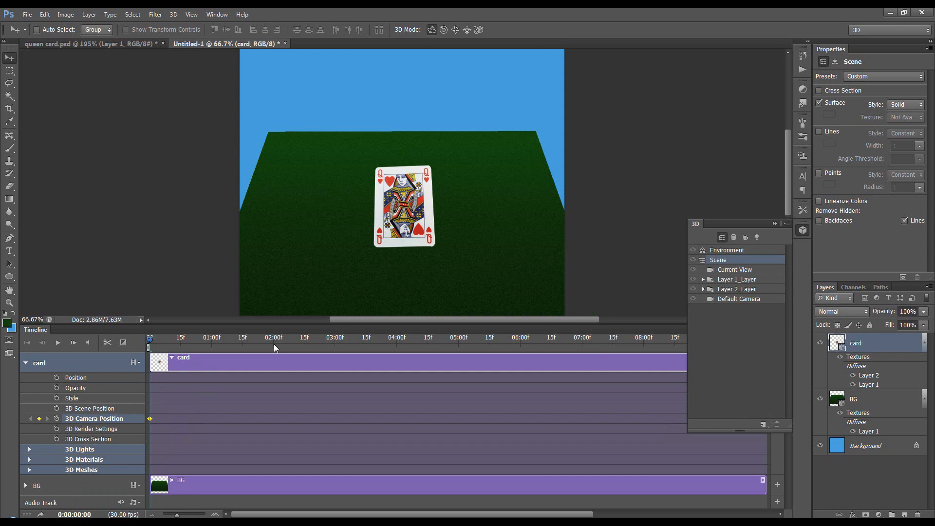
Step: At 2:00 on the timeline, orbit the card layer's Current View camera sideways until the card's red back faces up
click(274, 343)
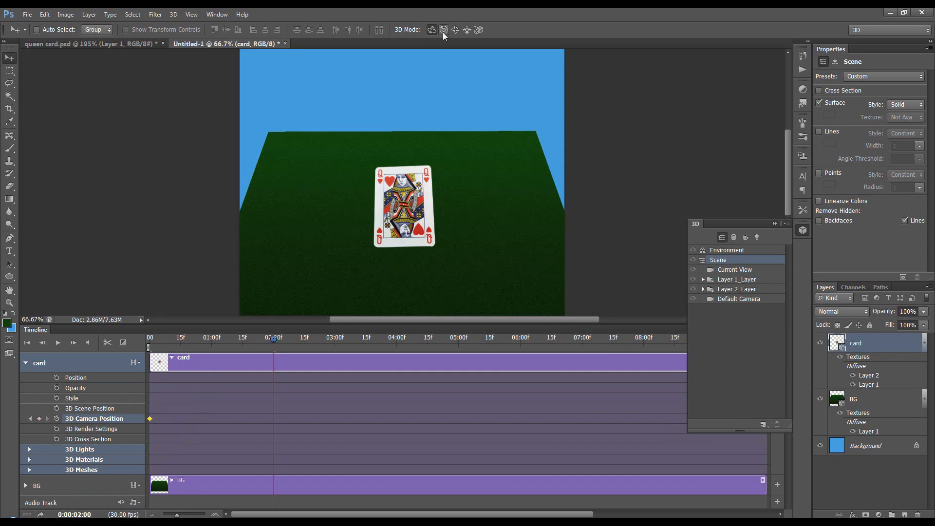
click(744, 270)
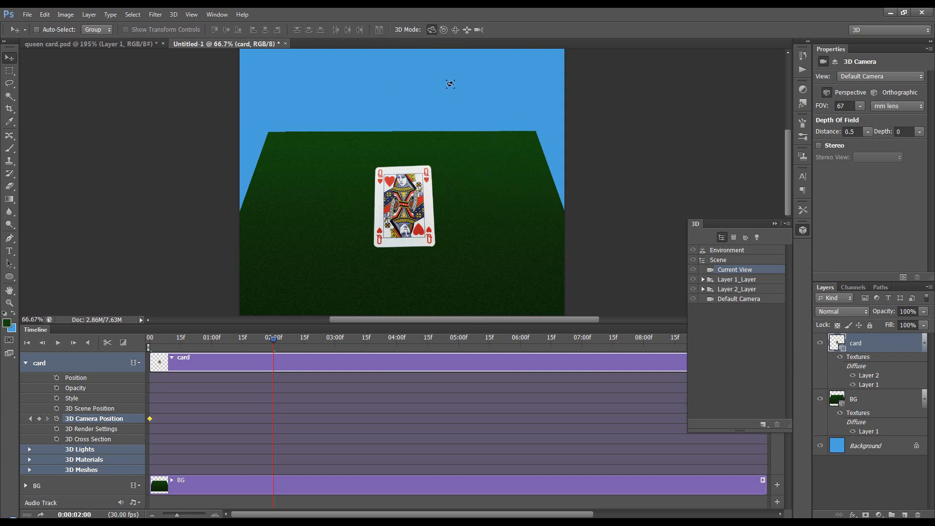
drag(550, 210, 804, 212)
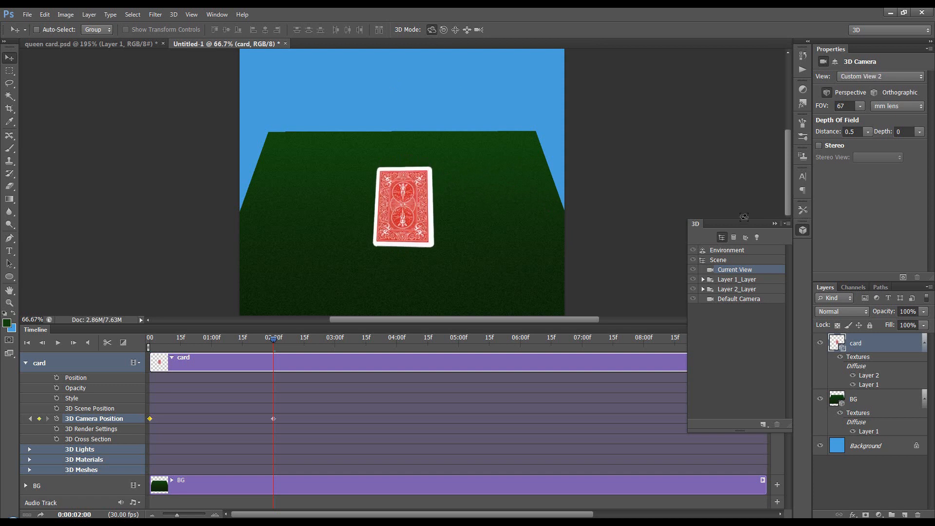
Step: Collapse the 3D settings, end the timeline work area shortly before 3:00, and scrub the playhead back to the start
click(774, 223)
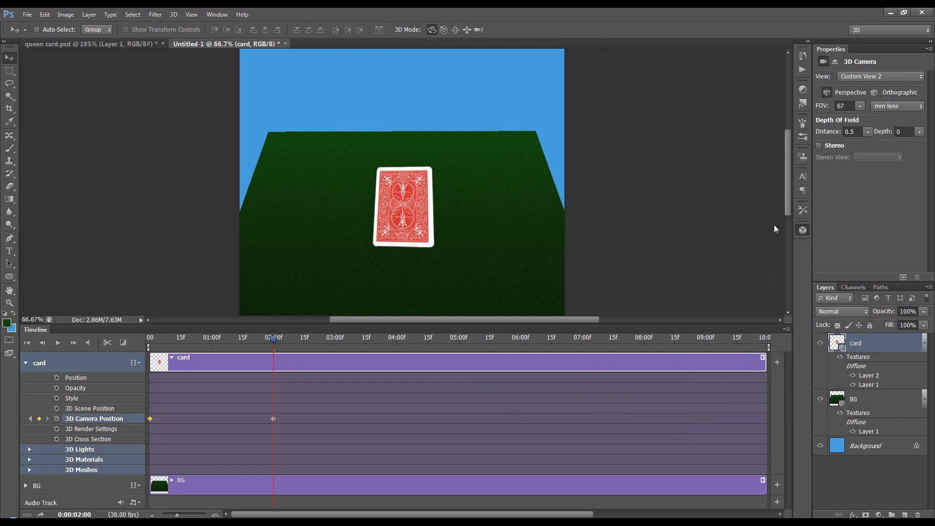
drag(768, 348, 327, 358)
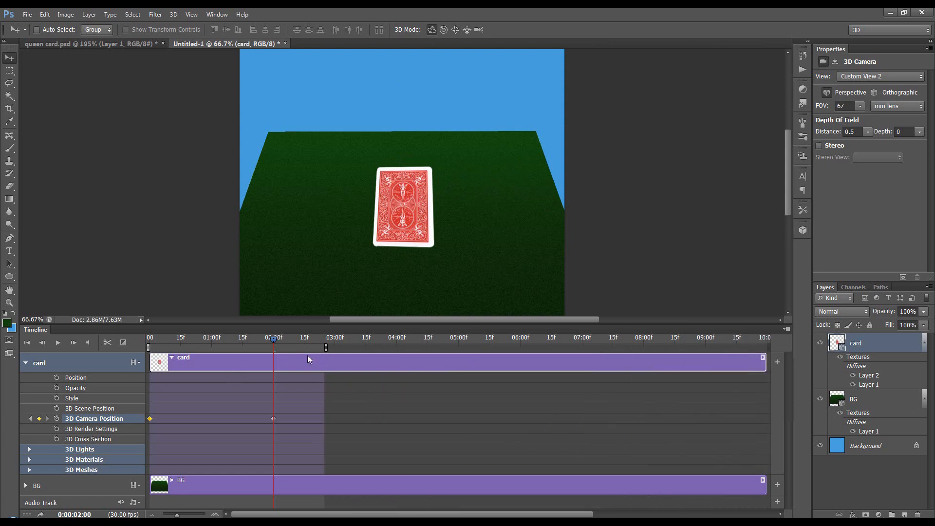
click(256, 339)
click(236, 341)
click(192, 342)
drag(162, 339, 144, 341)
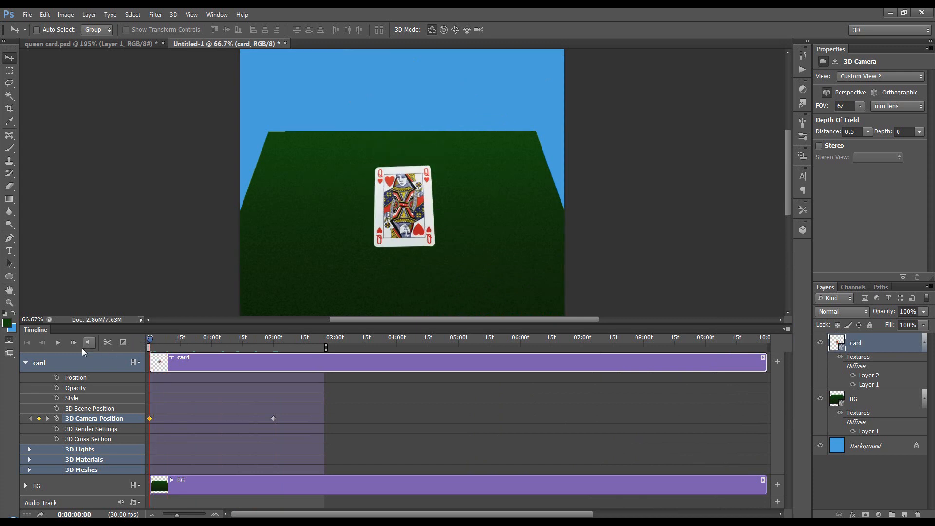
Step: Play the card flip animation and scrub back and forth between its two keyframes to review the card's motion
click(58, 344)
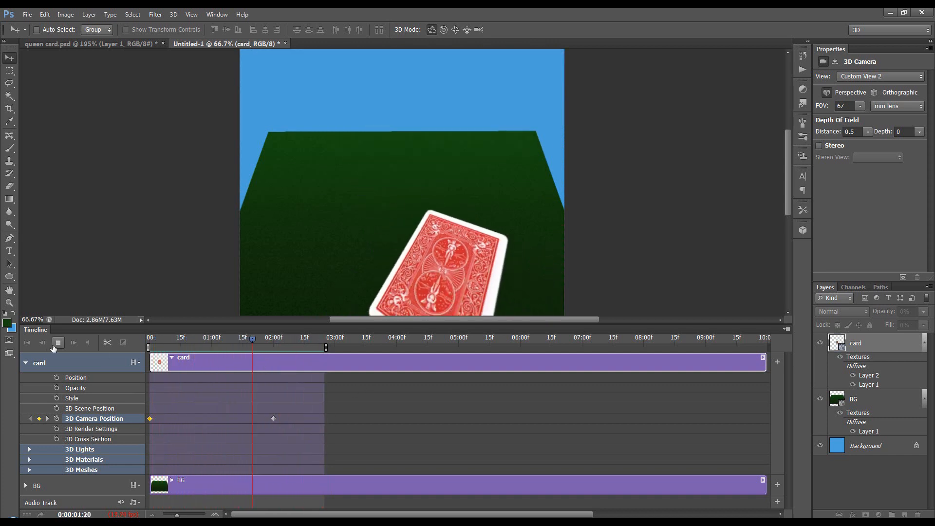
key(space)
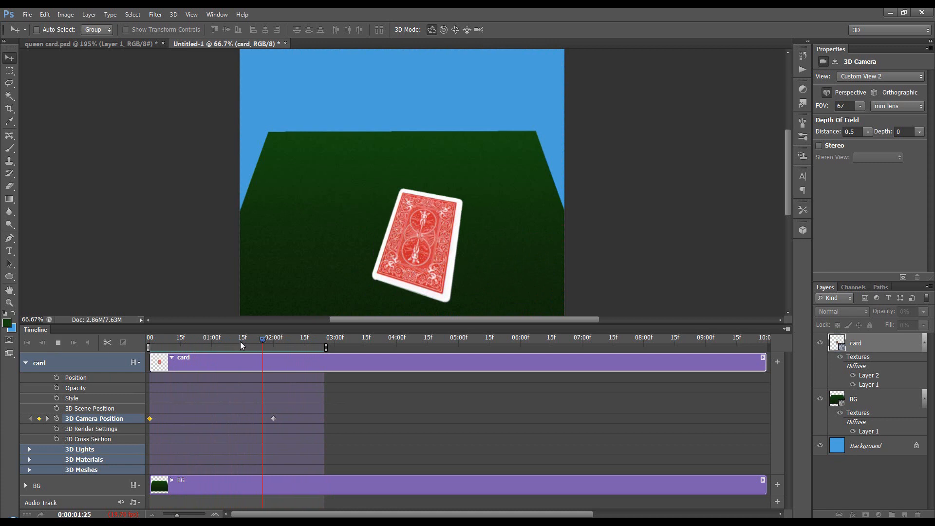
click(247, 339)
mouse_move(240, 343)
mouse_down()
mouse_move(161, 340)
mouse_move(226, 340)
mouse_up()
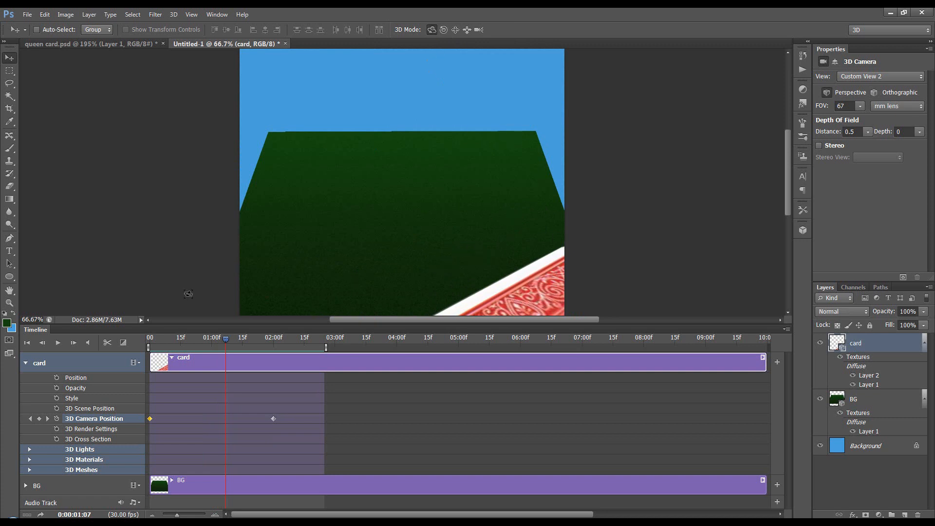
drag(226, 340, 273, 357)
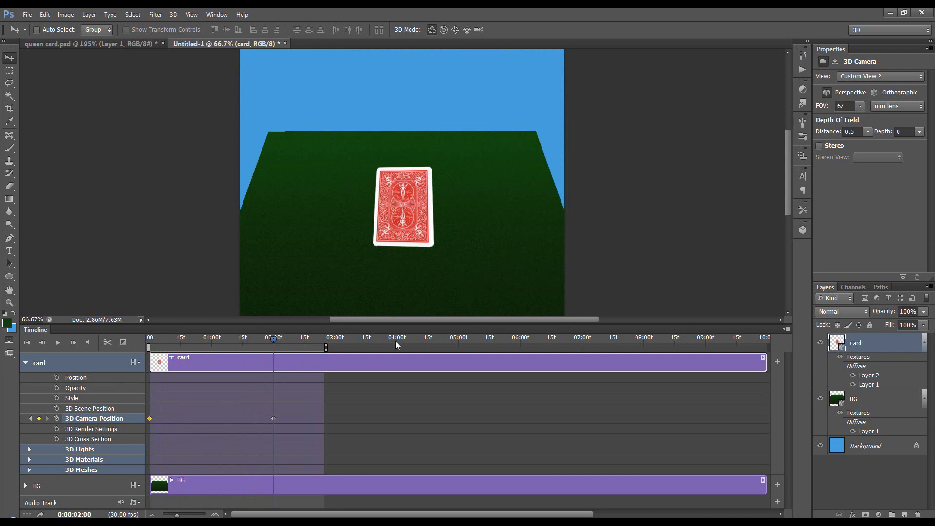
mouse_move(272, 340)
mouse_down()
mouse_move(229, 342)
mouse_move(264, 343)
mouse_up()
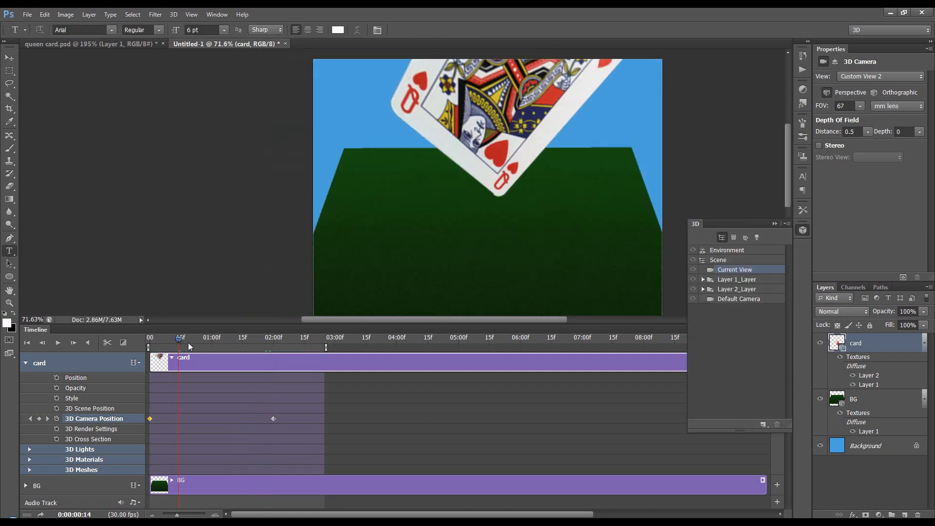
mouse_move(188, 343)
mouse_down()
mouse_move(319, 344)
mouse_move(179, 347)
mouse_up()
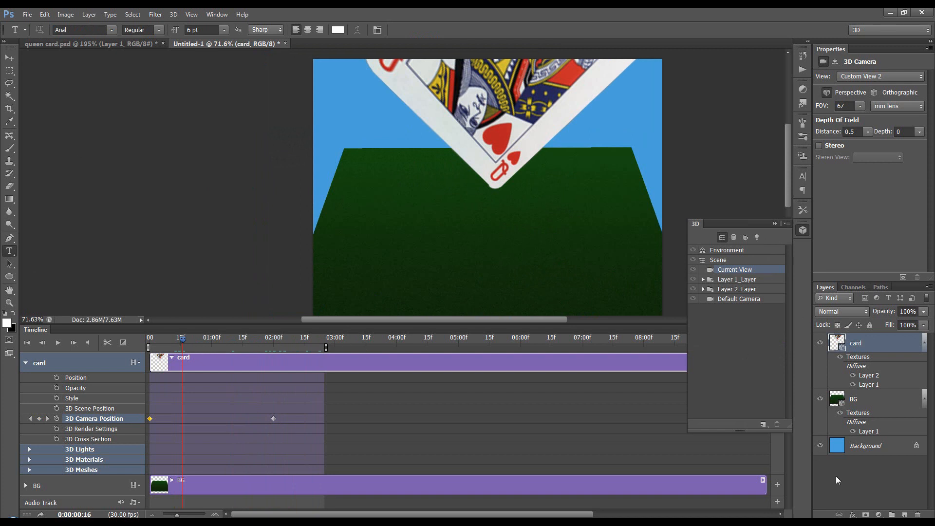
click(834, 524)
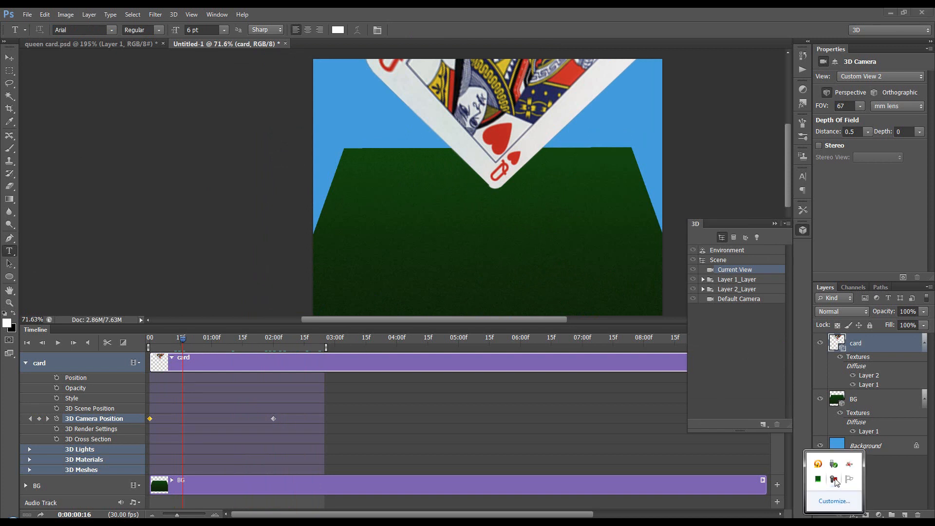